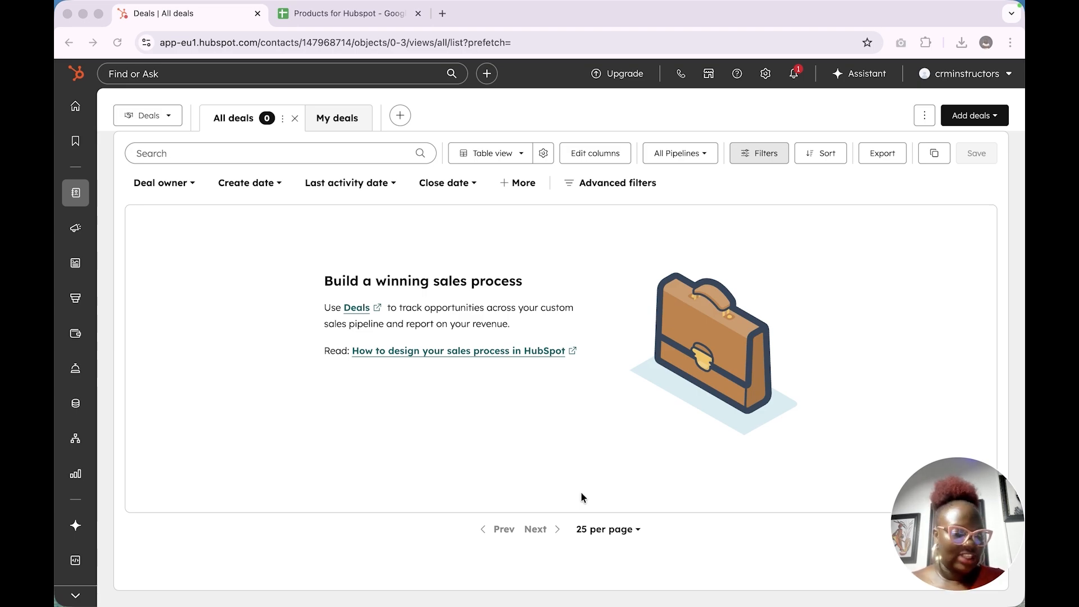
Open the marketing brand settings and start adding a logo to the Brand Kit
{"action": "mouse_move", "coordinate": [74, 233]}
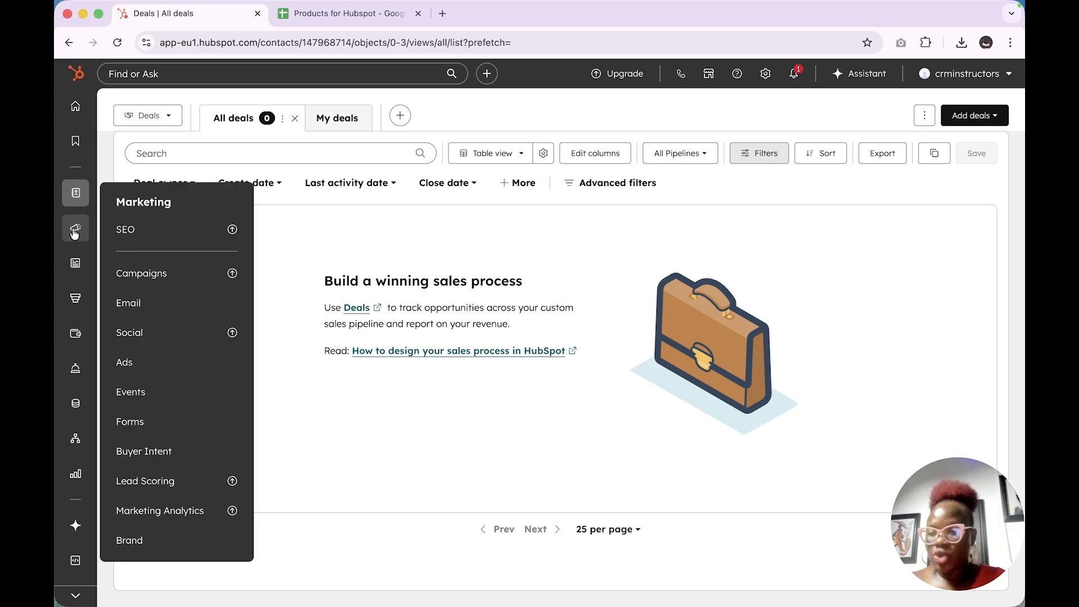
{"action": "left_click", "coordinate": [157, 538]}
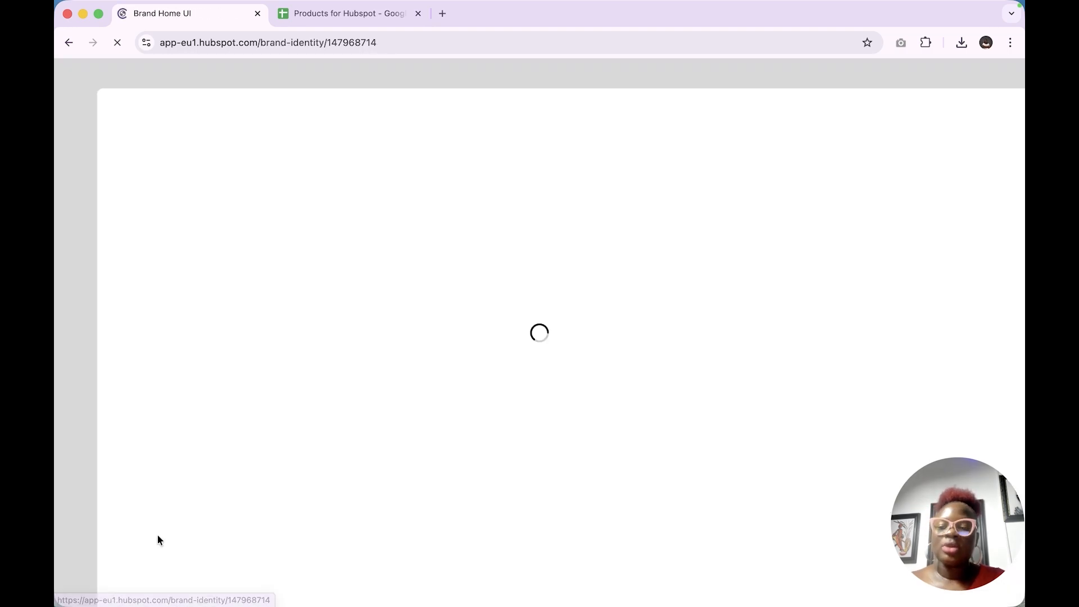
{"action": "scroll", "coordinate": [343, 354], "scroll_direction": "down", "scroll_amount": 2}
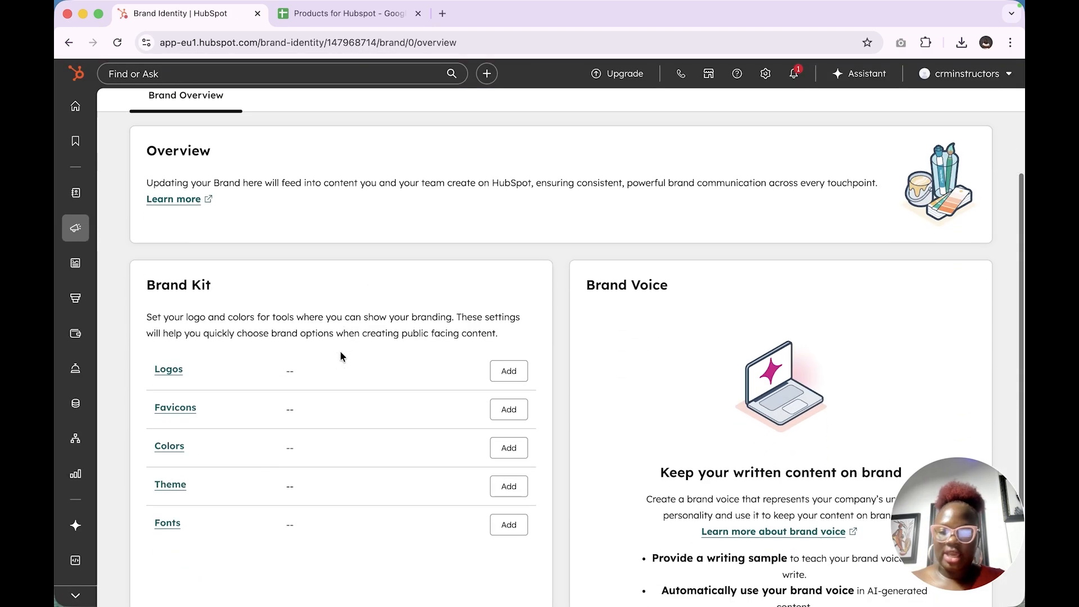
{"action": "scroll", "coordinate": [340, 356], "scroll_direction": "down", "scroll_amount": 2}
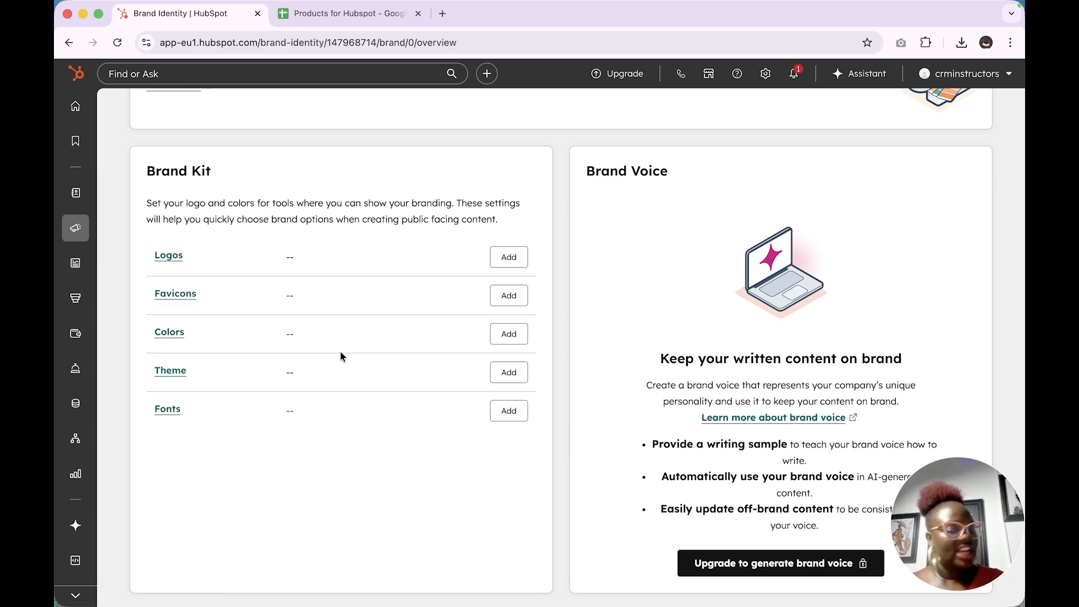
{"action": "left_click", "coordinate": [502, 265]}
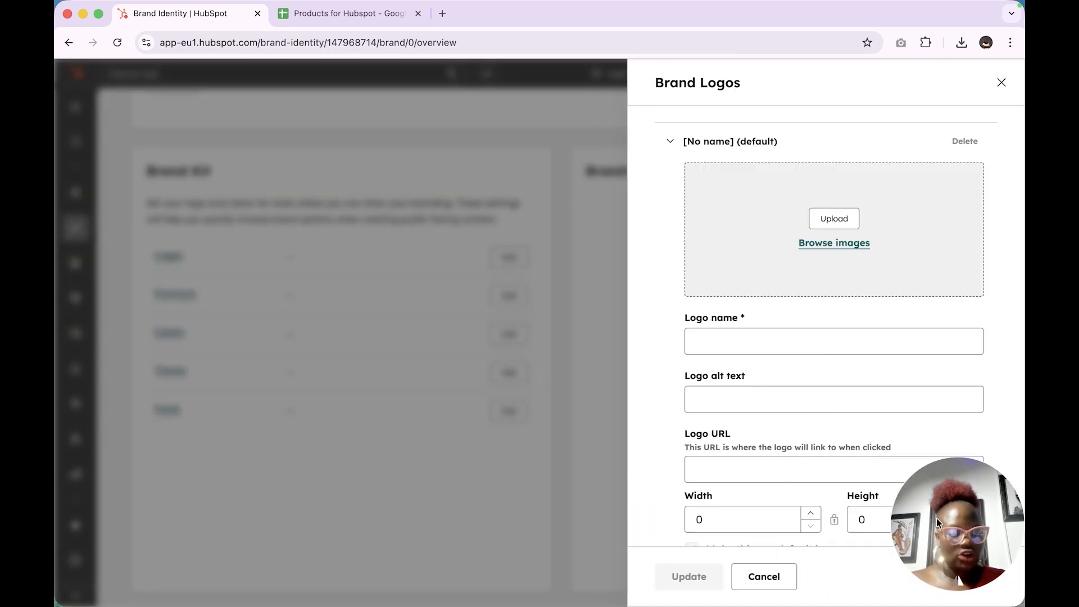
{"action": "left_click_drag", "start_coordinate": [936, 518], "coordinate": [470, 360]}
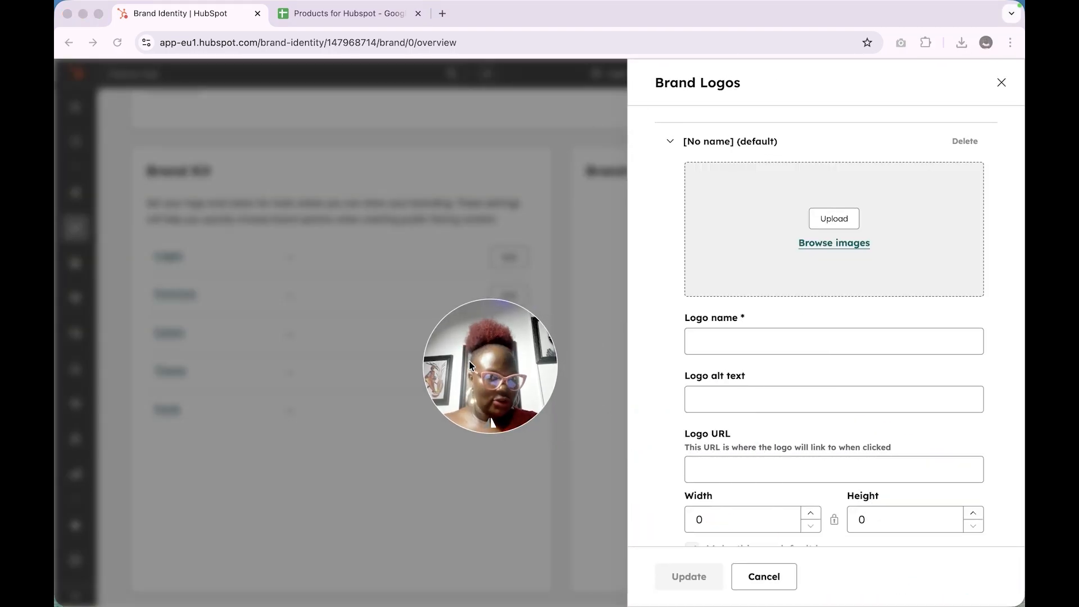
{"action": "scroll", "coordinate": [846, 512], "scroll_direction": "down", "scroll_amount": 3}
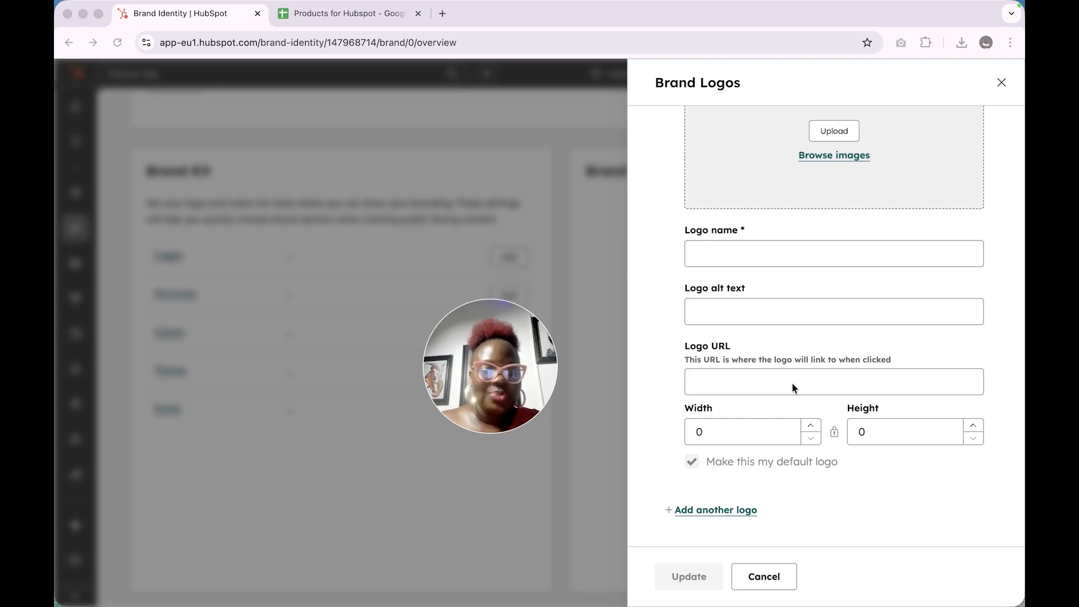
{"action": "left_click", "coordinate": [836, 163]}
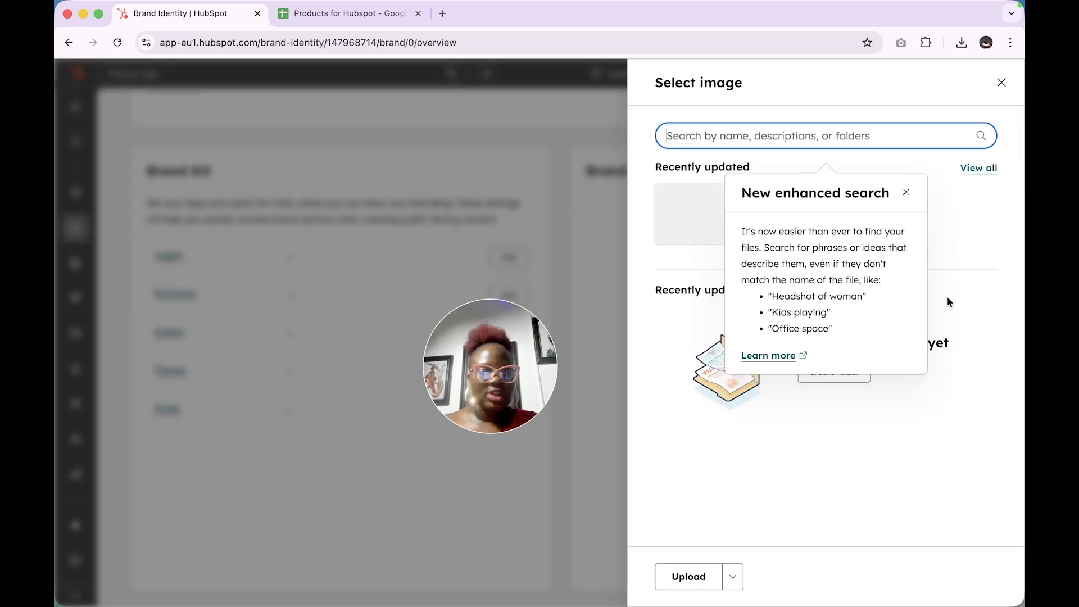
{"action": "left_click", "coordinate": [966, 272]}
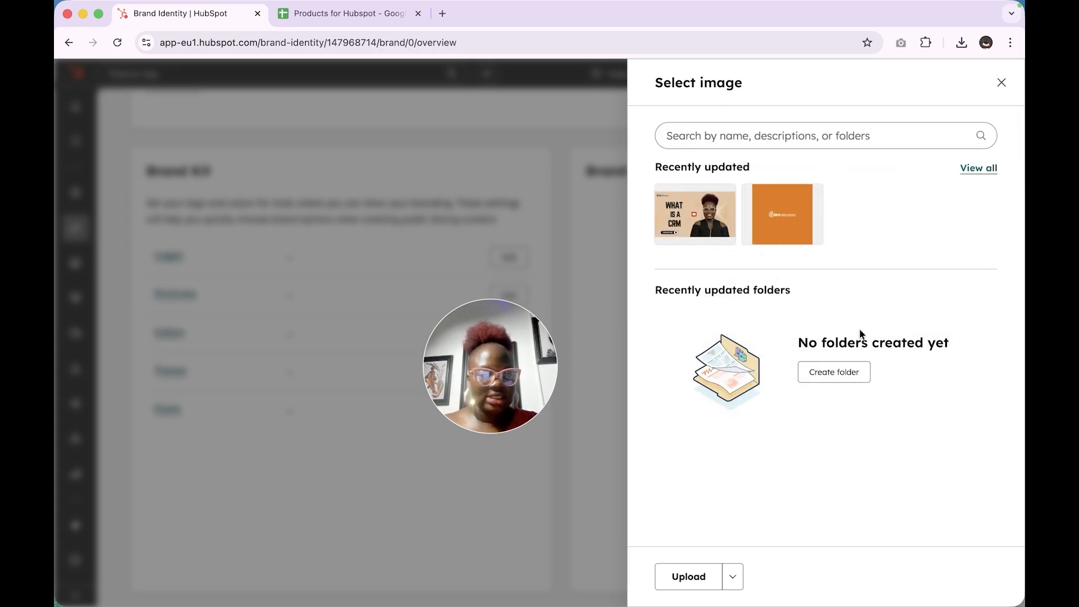
{"action": "left_click", "coordinate": [1003, 84]}
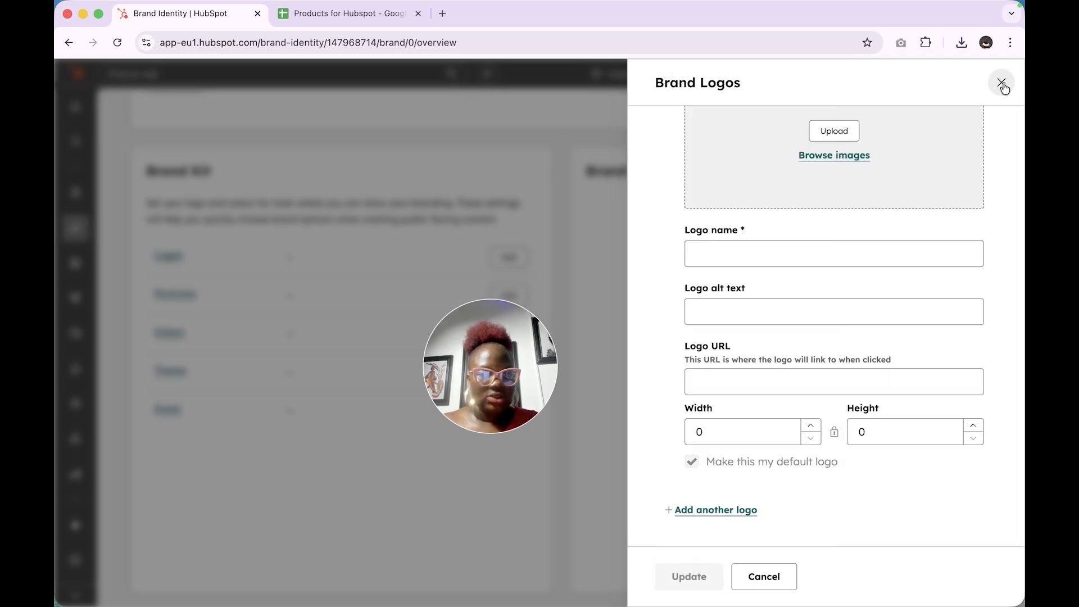
Search the computer for "asset" and upload the wide orange Asset 84x image as the default logo
{"action": "left_click", "coordinate": [838, 132]}
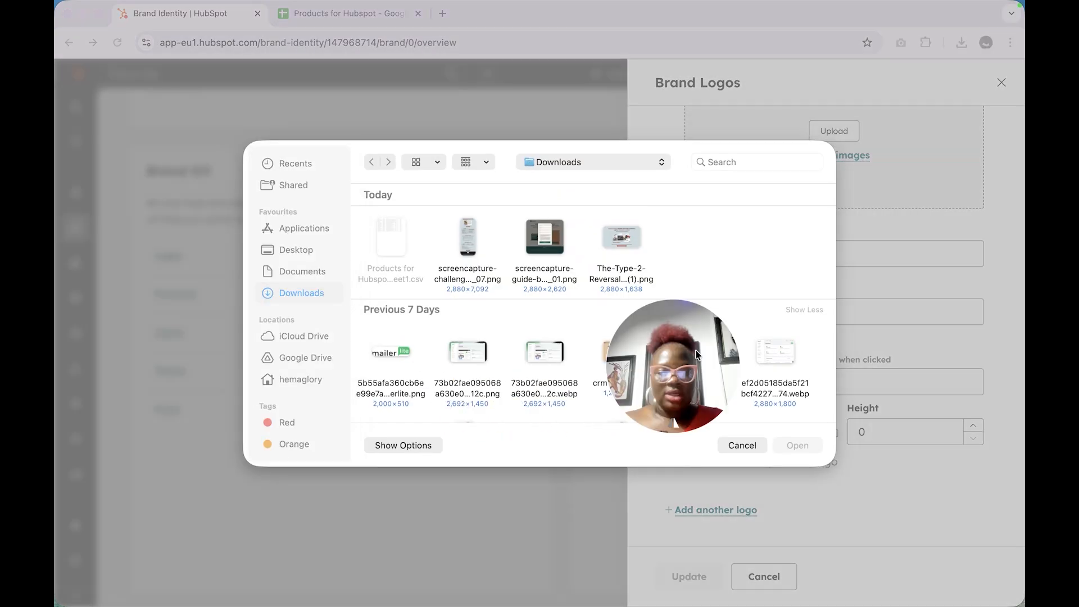
{"action": "left_click", "coordinate": [732, 161]}
{"action": "type", "text": "asset"}
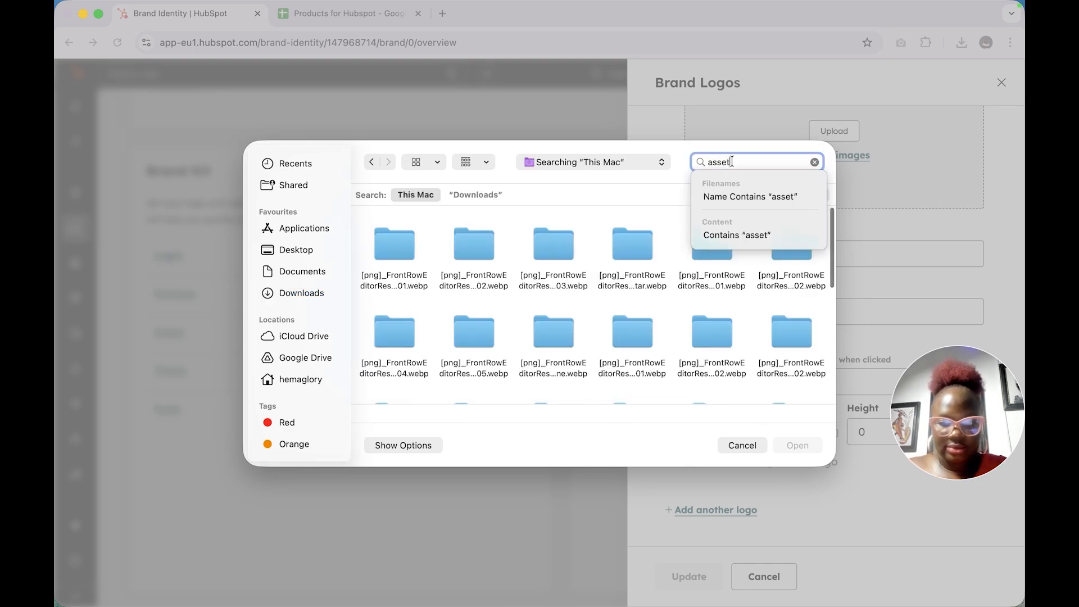
{"action": "scroll", "coordinate": [540, 309], "scroll_direction": "down", "scroll_amount": 3}
{"action": "left_click", "coordinate": [554, 345]}
{"action": "left_click", "coordinate": [797, 445]}
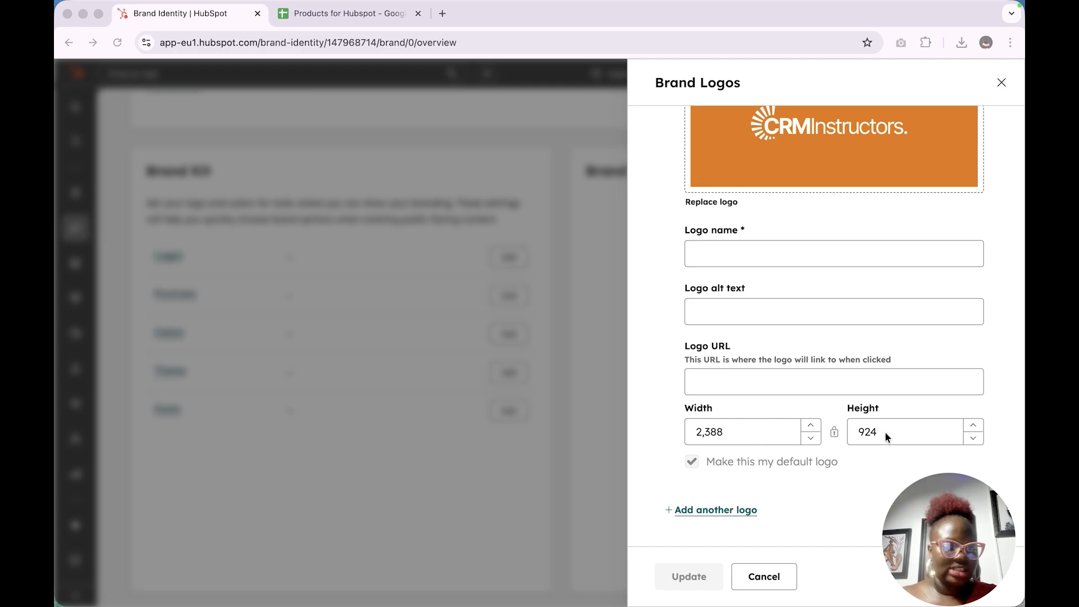
Set the default logo's name and alt text to crminstructors and its URL to crminstructors.com
{"action": "left_click", "coordinate": [765, 246]}
{"action": "left_click", "coordinate": [766, 247]}
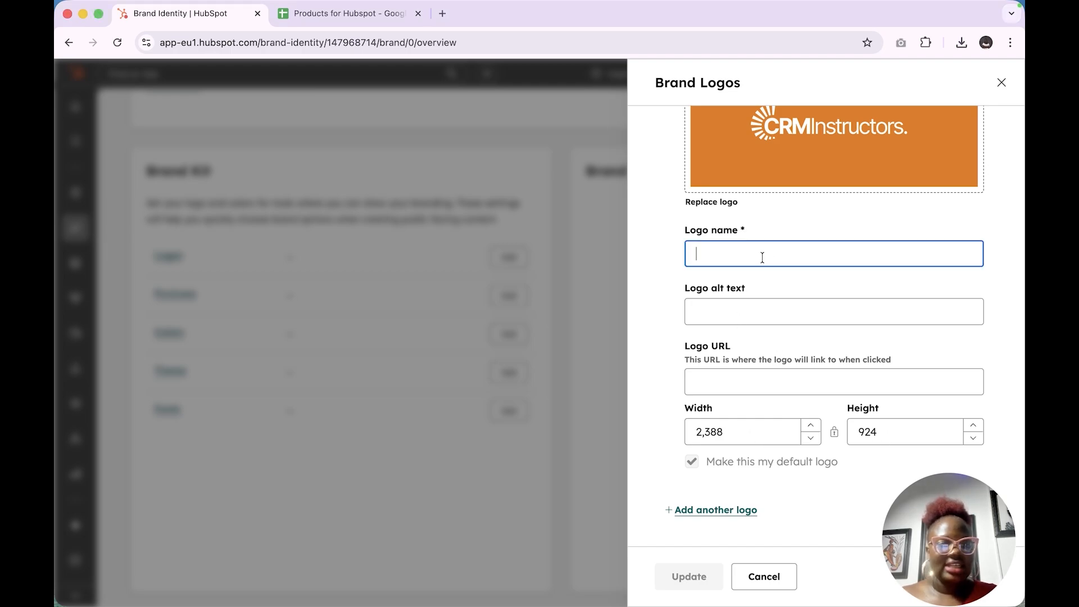
{"action": "type", "text": "crminstruc"}
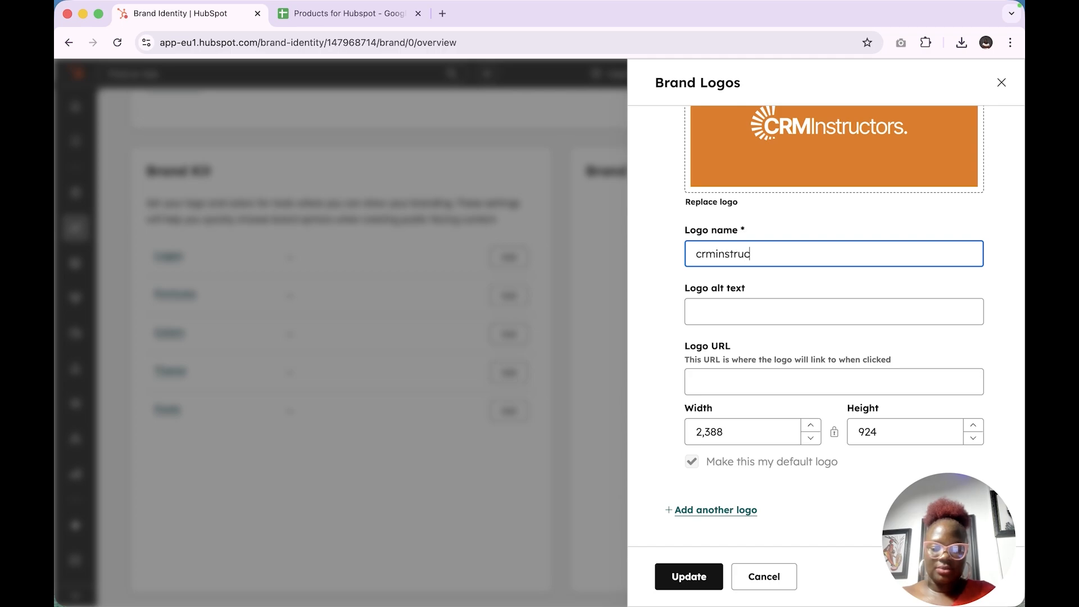
{"action": "type", "text": "tors"}
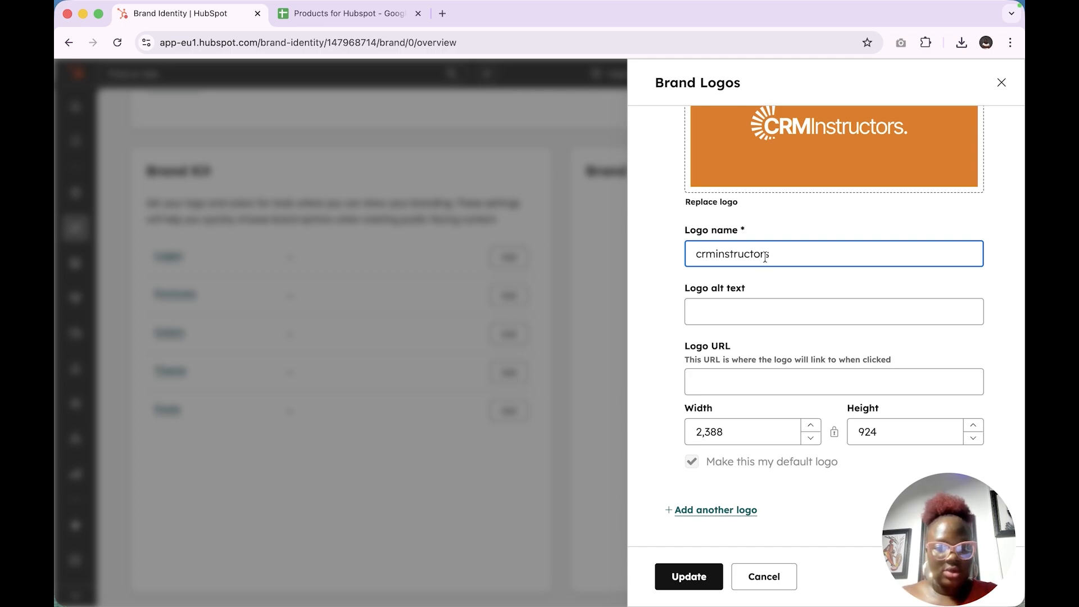
{"action": "double_click", "coordinate": [763, 255]}
{"action": "key", "text": "super+c"}
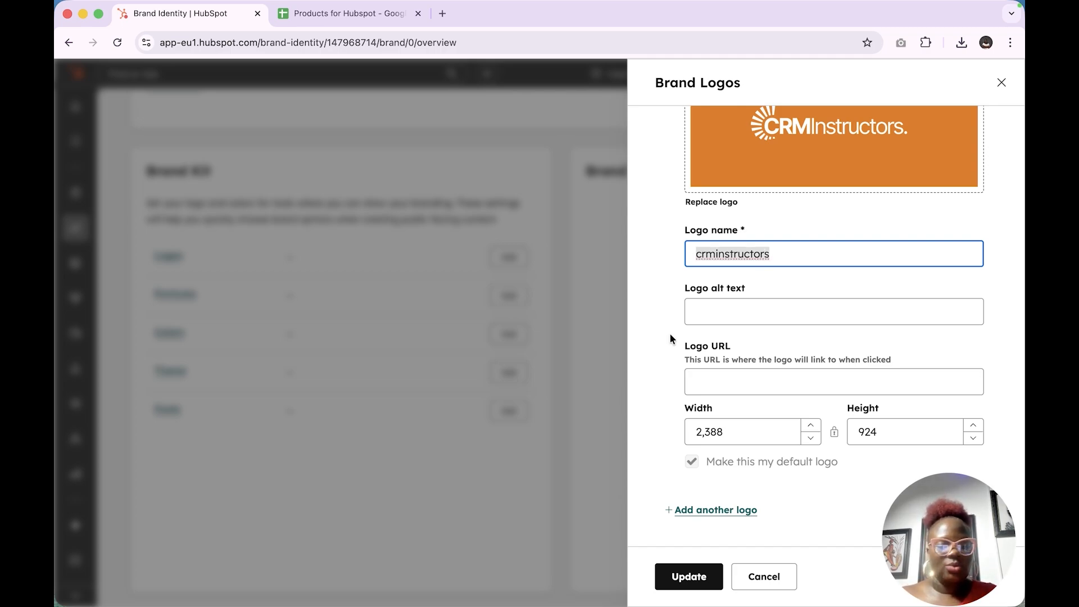
{"action": "left_click", "coordinate": [730, 317]}
{"action": "key", "text": "super+v"}
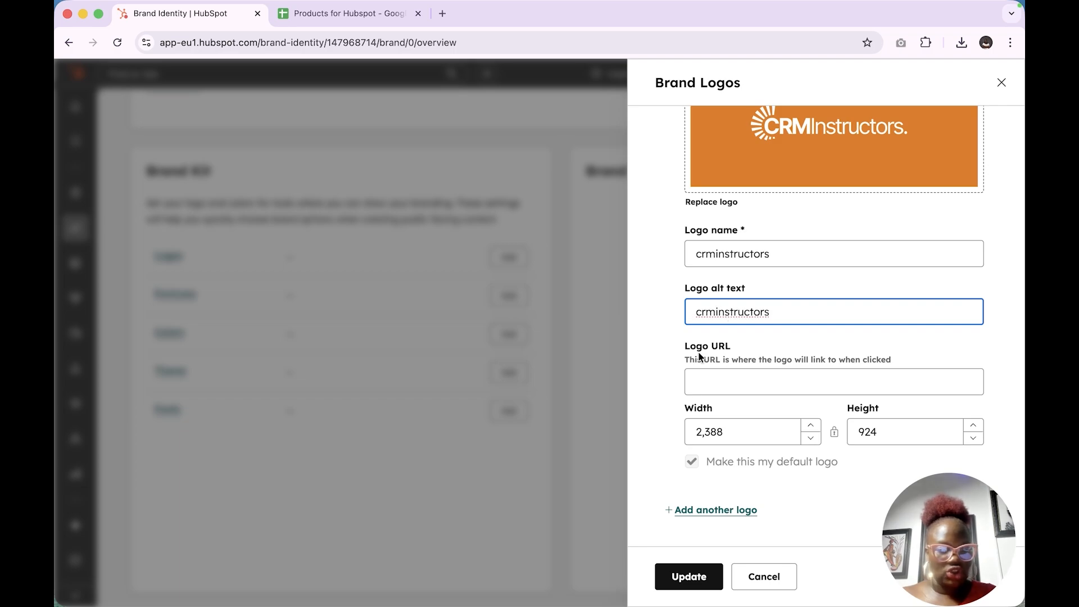
{"action": "left_click", "coordinate": [739, 392]}
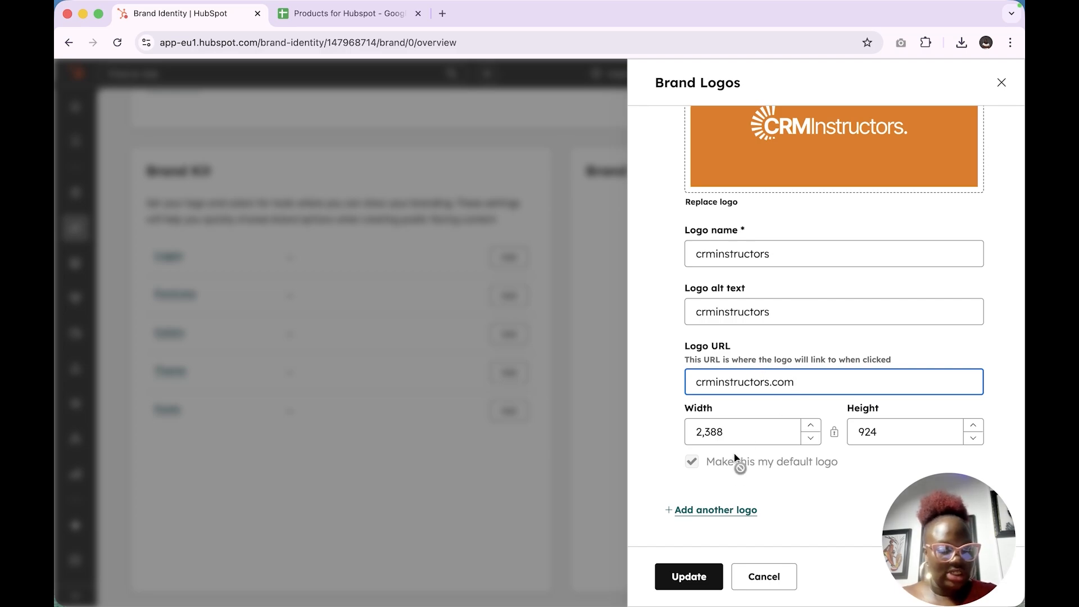
{"action": "left_click", "coordinate": [720, 512]}
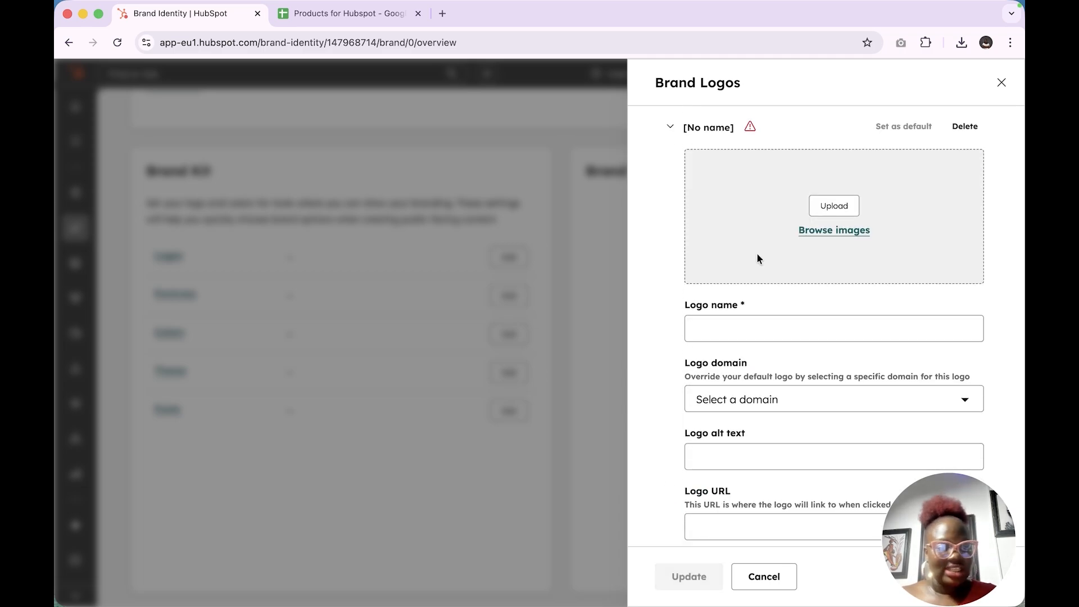
{"action": "left_click", "coordinate": [828, 235]}
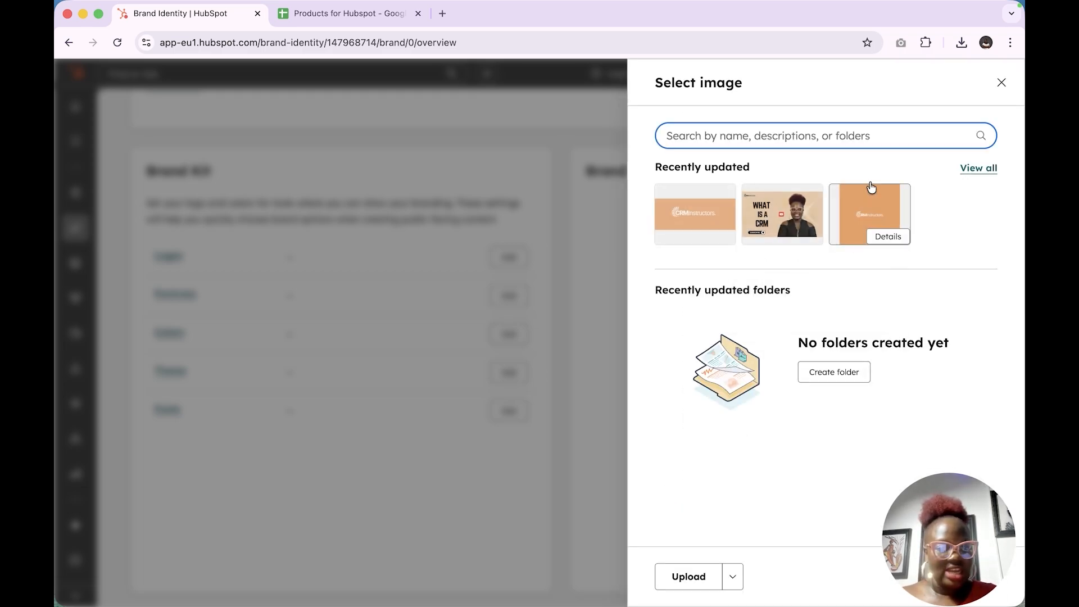
{"action": "left_click", "coordinate": [1002, 82]}
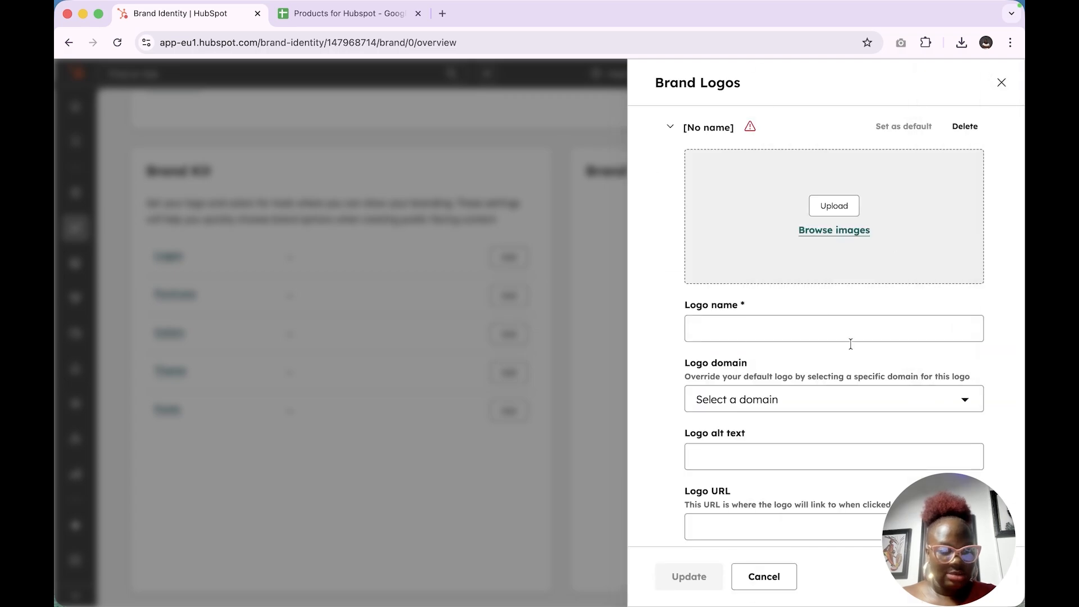
{"action": "left_click", "coordinate": [834, 208]}
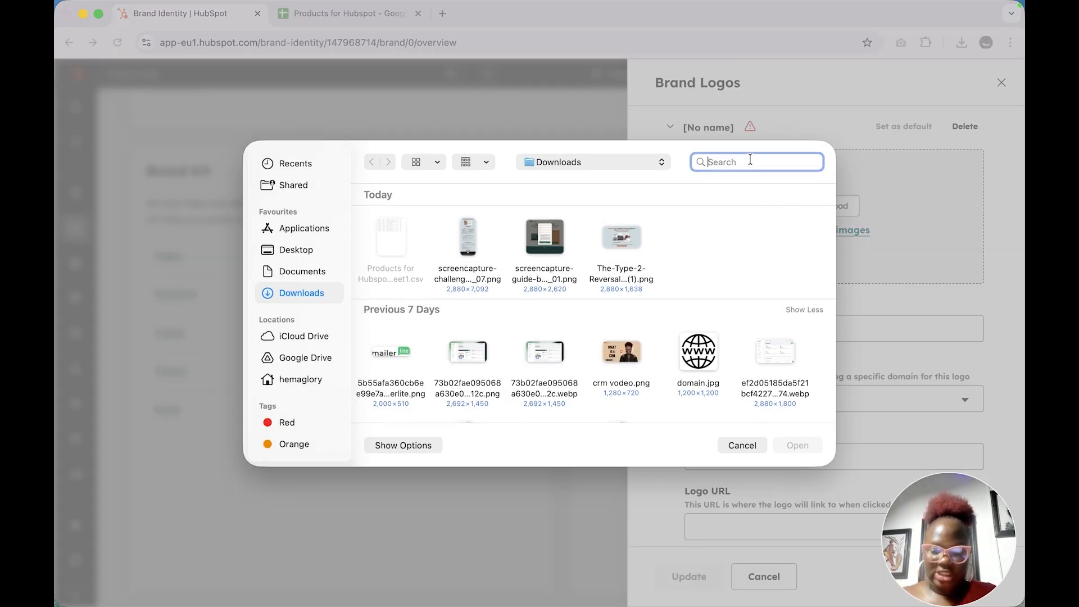
{"action": "type", "text": "ass"}
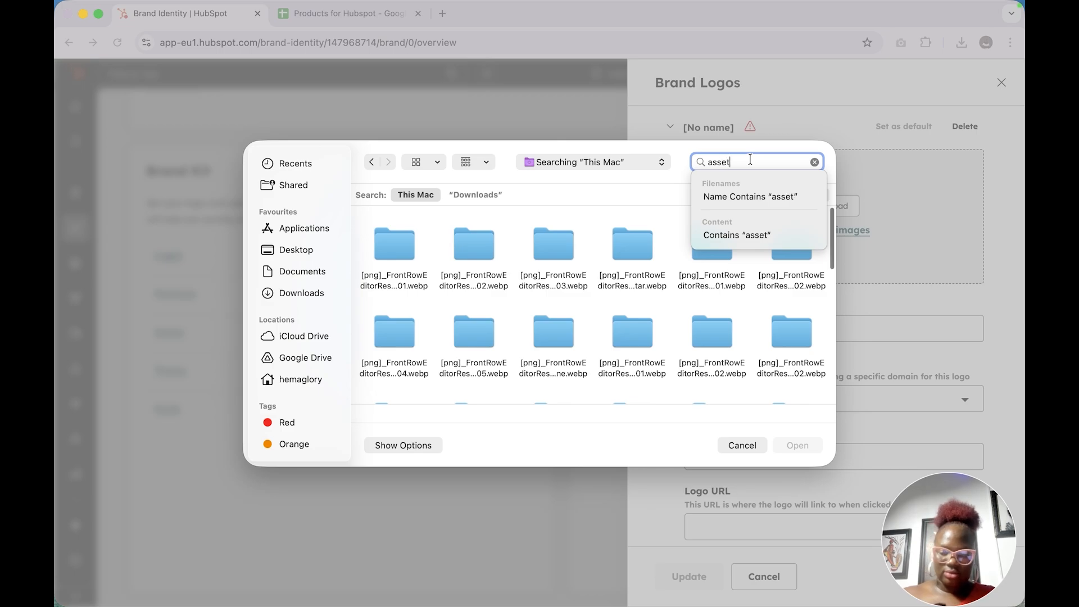
{"action": "type", "text": "et"}
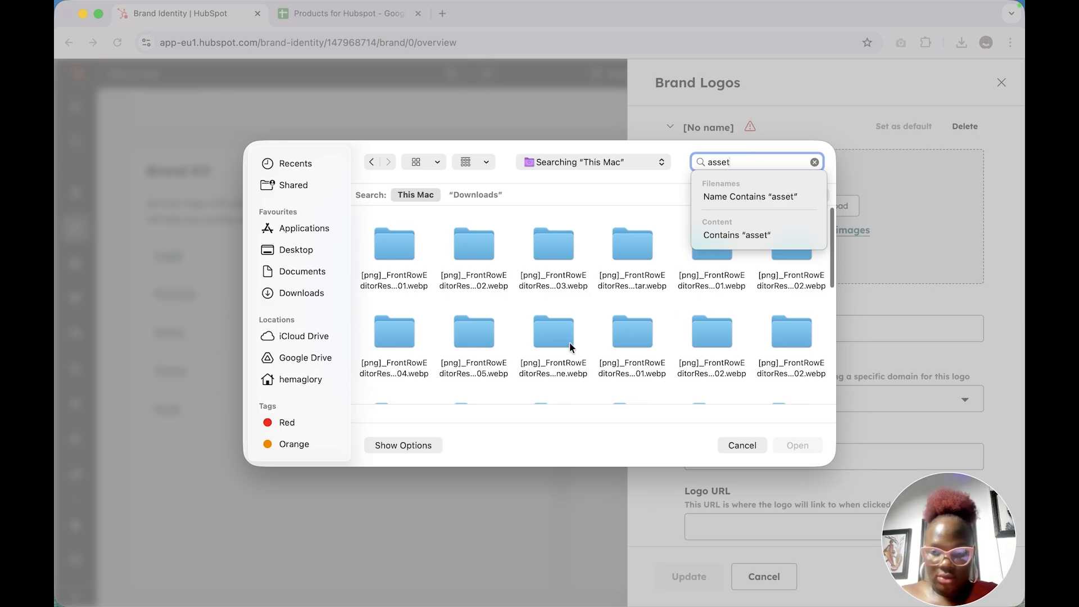
{"action": "scroll", "coordinate": [471, 335], "scroll_direction": "down", "scroll_amount": 5}
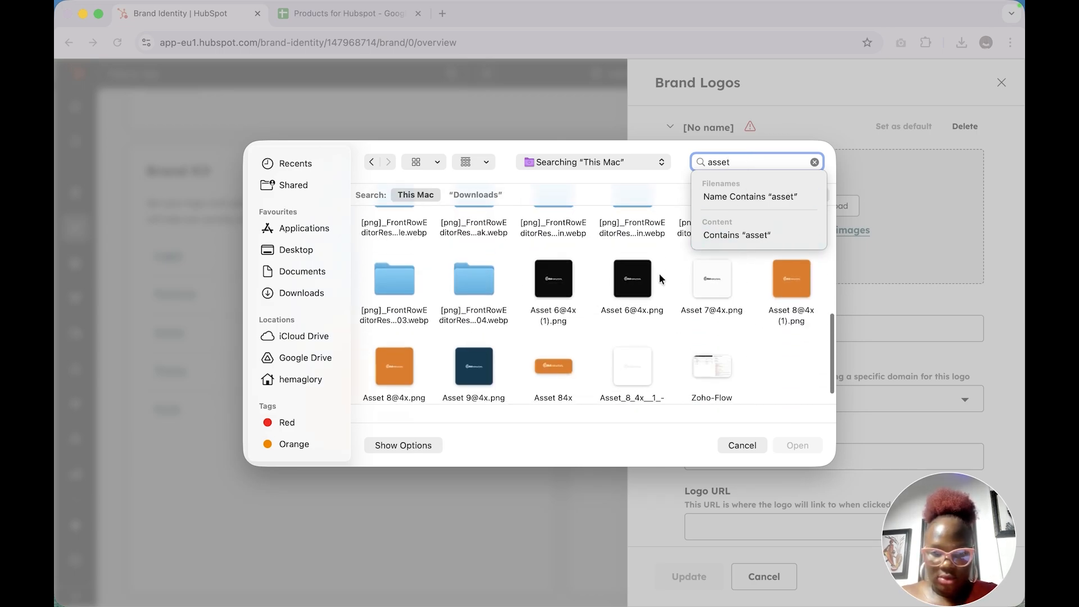
{"action": "left_click", "coordinate": [479, 372]}
{"action": "left_click", "coordinate": [798, 445]}
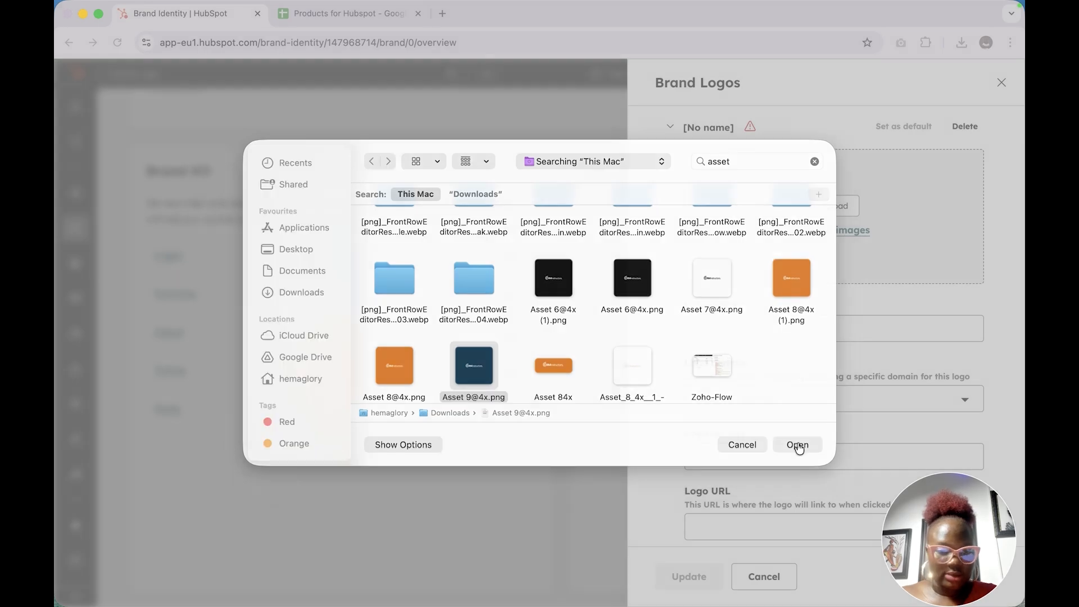
Name the second logo crminstructors and assign it the hs-sites-eu1.com domain that starts with crminstructors
{"action": "scroll", "coordinate": [865, 275], "scroll_direction": "down", "scroll_amount": 5}
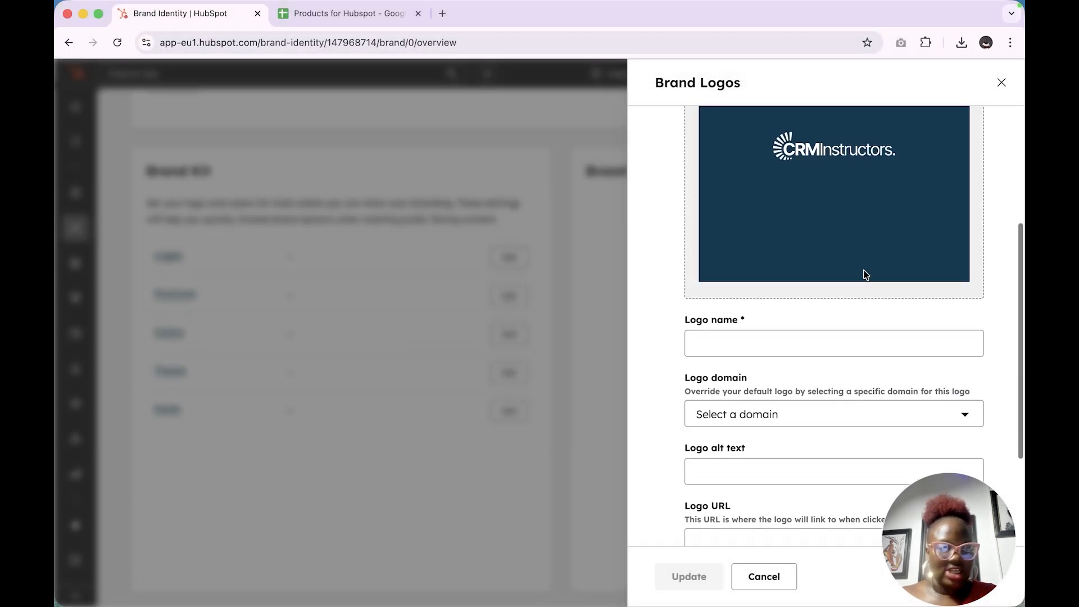
{"action": "scroll", "coordinate": [853, 229], "scroll_direction": "up", "scroll_amount": 2}
{"action": "left_click", "coordinate": [796, 314]}
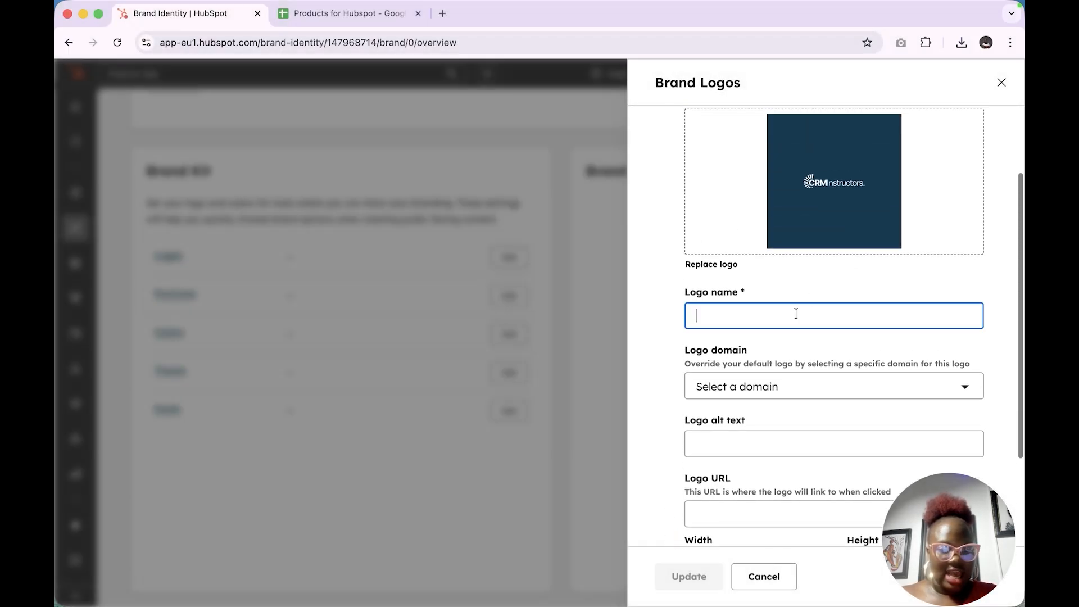
{"action": "key", "text": "super+v"}
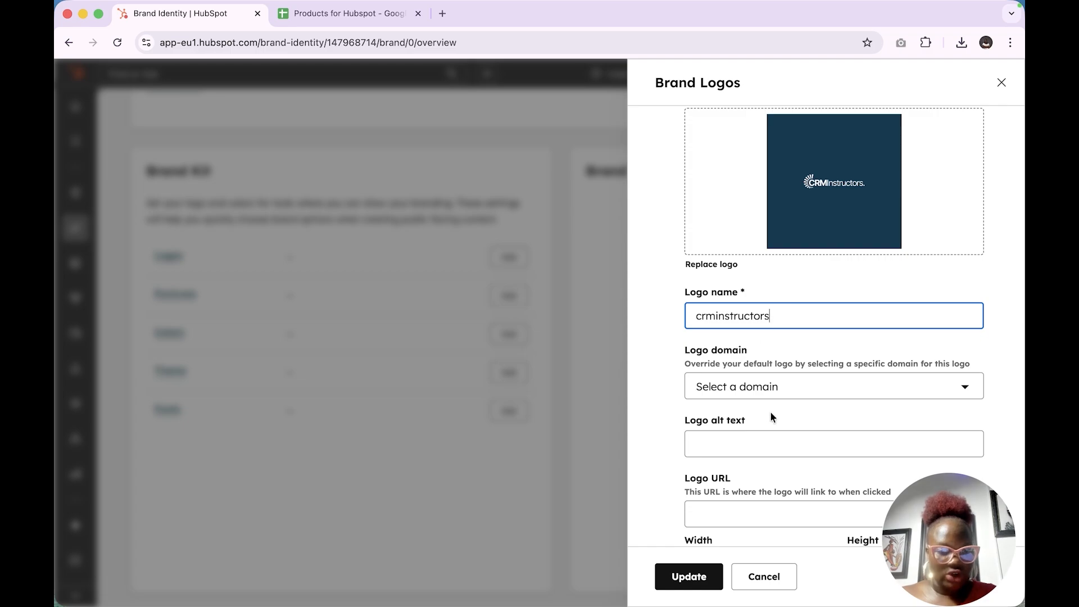
{"action": "left_click", "coordinate": [783, 386]}
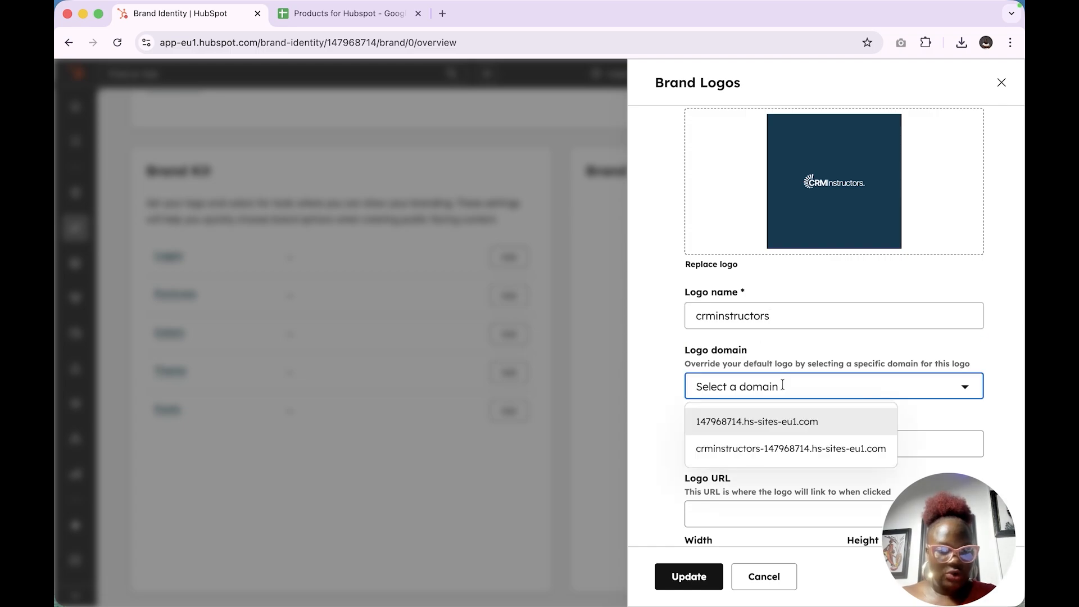
{"action": "left_click", "coordinate": [841, 451]}
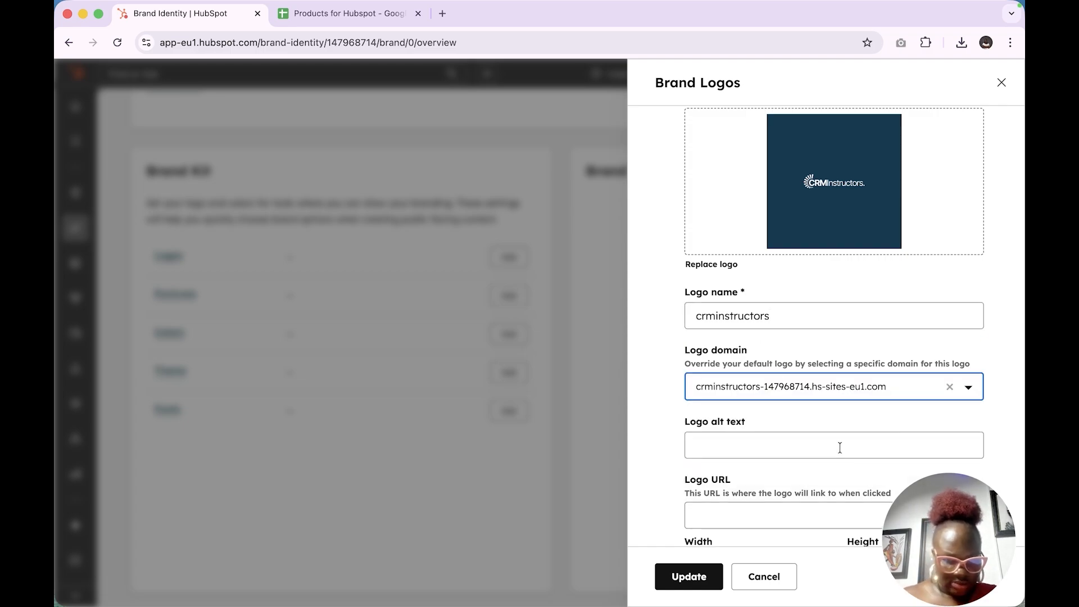
Set the second logo's alt text to crminstructors and its URL to crminstructors.com, and save the brand logos
{"action": "scroll", "coordinate": [840, 447], "scroll_direction": "down", "scroll_amount": 3}
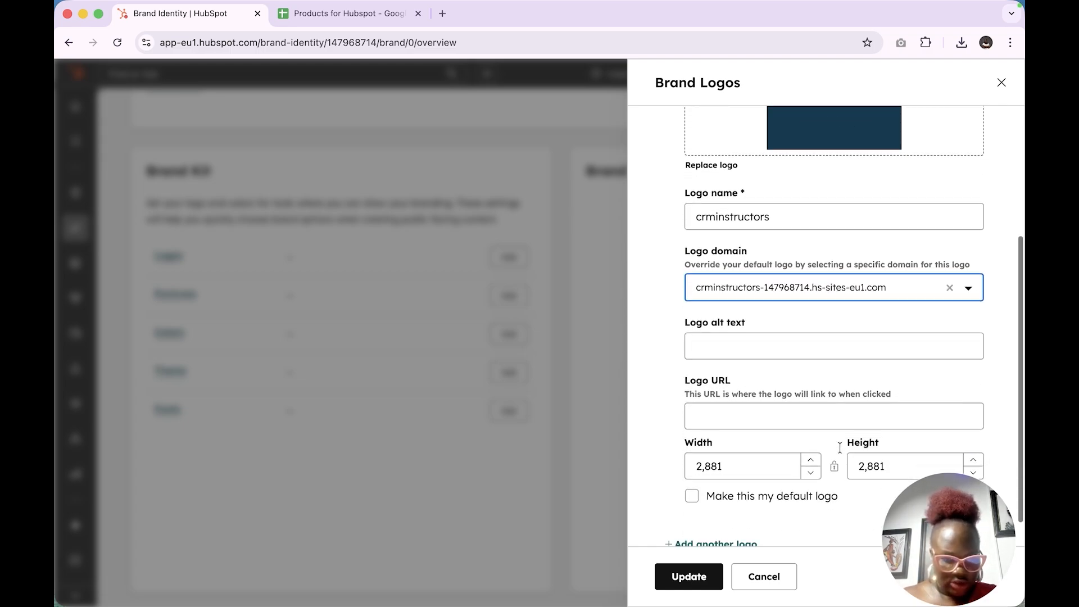
{"action": "left_click", "coordinate": [789, 332]}
{"action": "type", "text": "crminstructors"}
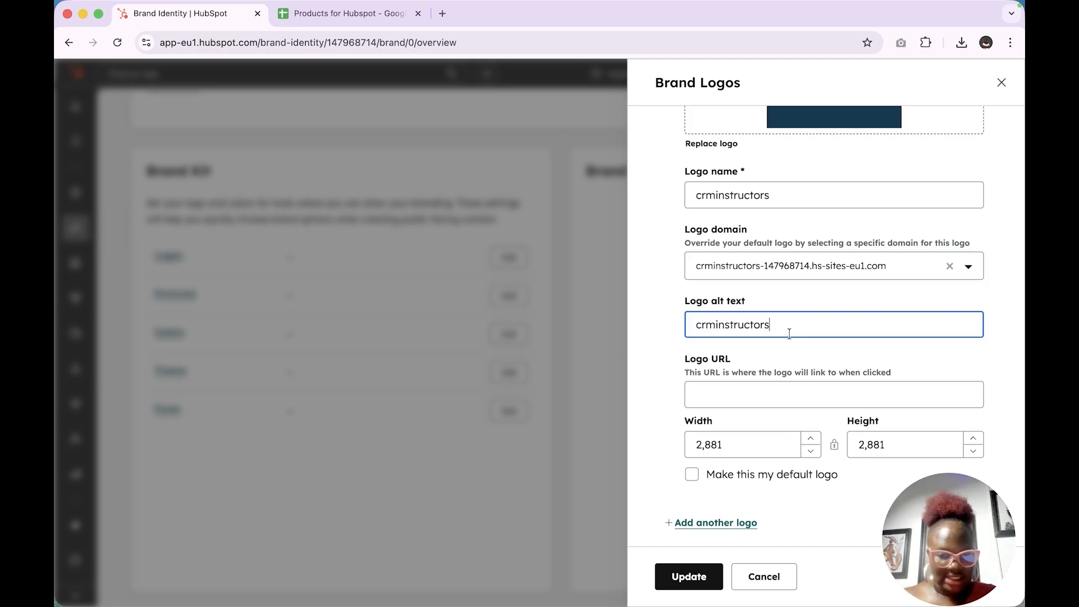
{"action": "left_click", "coordinate": [758, 398]}
{"action": "type", "text": "crminstructors"}
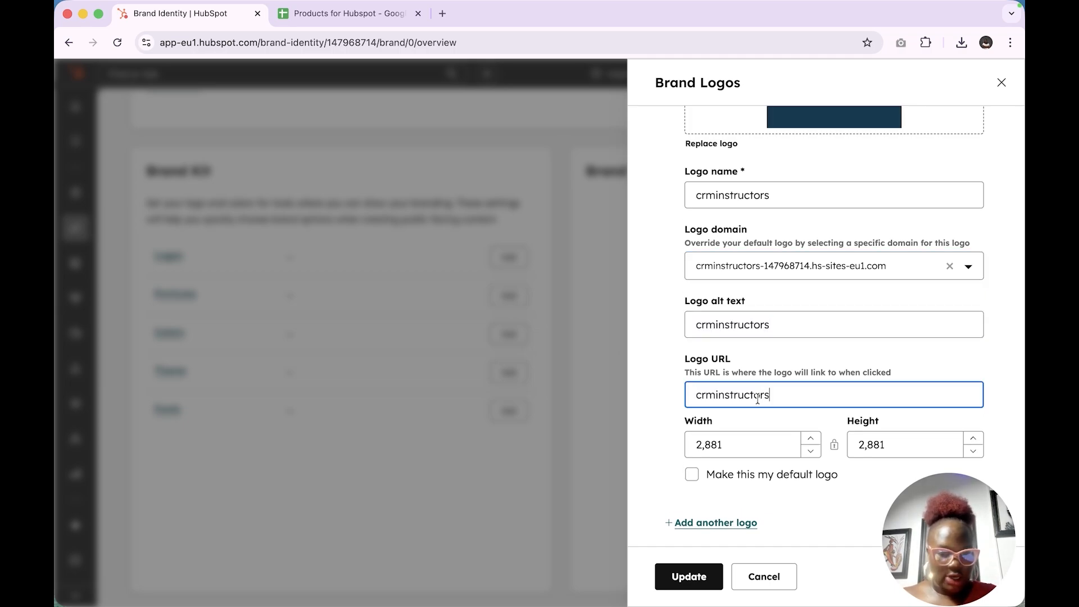
{"action": "type", "text": ".com"}
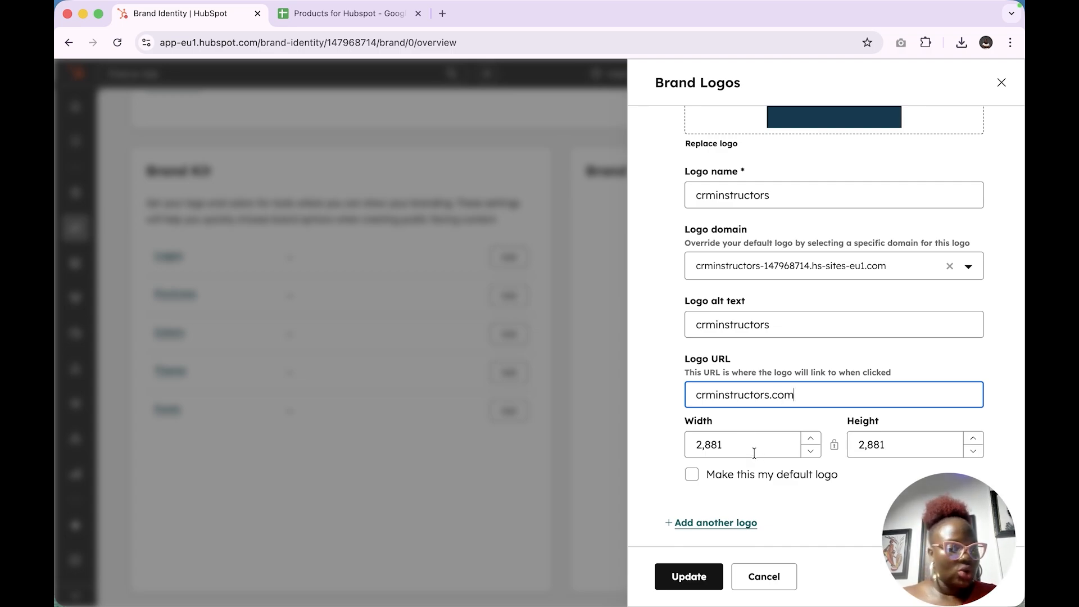
{"action": "scroll", "coordinate": [754, 453], "scroll_direction": "down", "scroll_amount": 1}
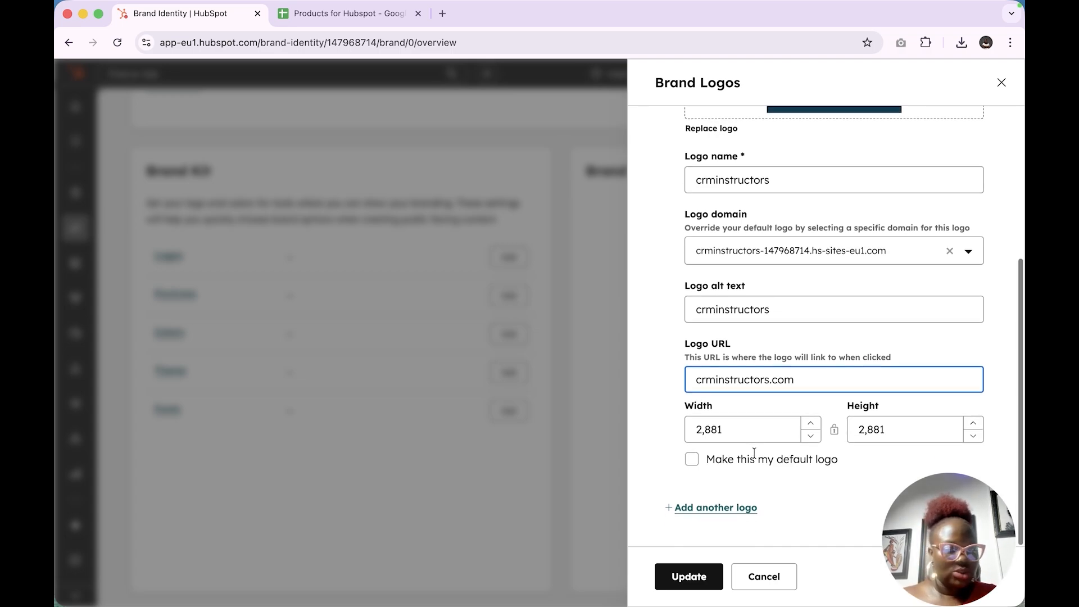
{"action": "scroll", "coordinate": [754, 453], "scroll_direction": "up", "scroll_amount": 2}
{"action": "scroll", "coordinate": [755, 453], "scroll_direction": "down", "scroll_amount": 2}
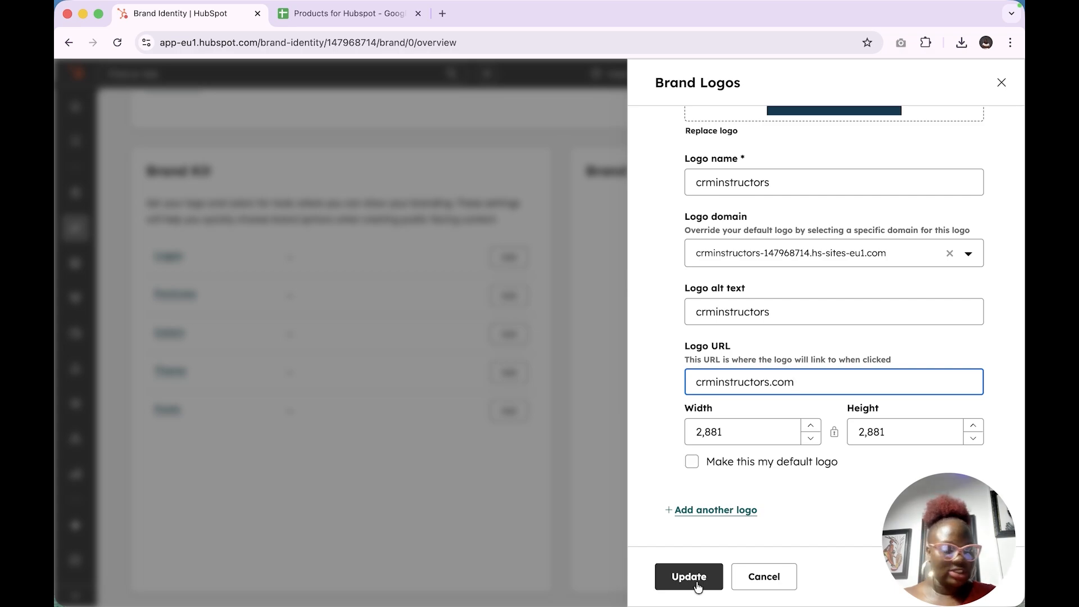
{"action": "left_click", "coordinate": [697, 587]}
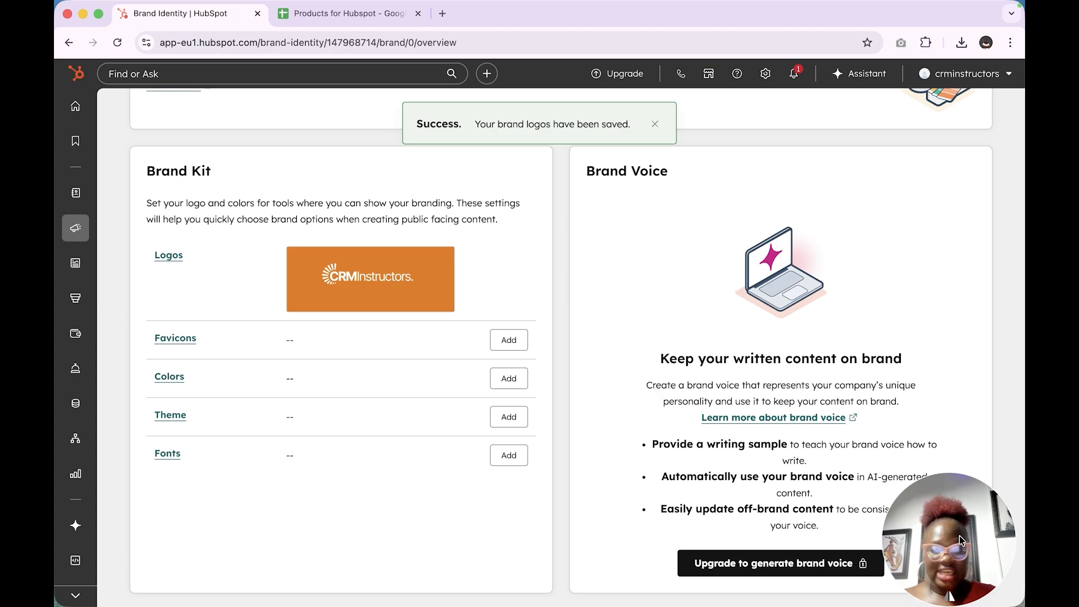
Add the existing wide orange CRMInstructors image as the default favicon, name it crminstructors, and save it
{"action": "left_click", "coordinate": [507, 341]}
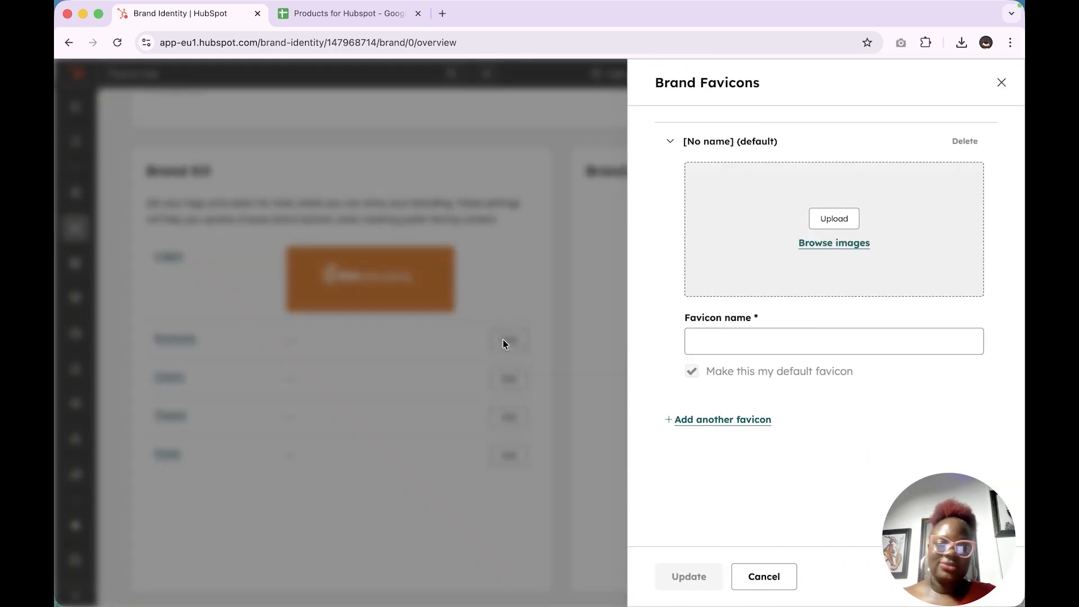
{"action": "left_click", "coordinate": [839, 245]}
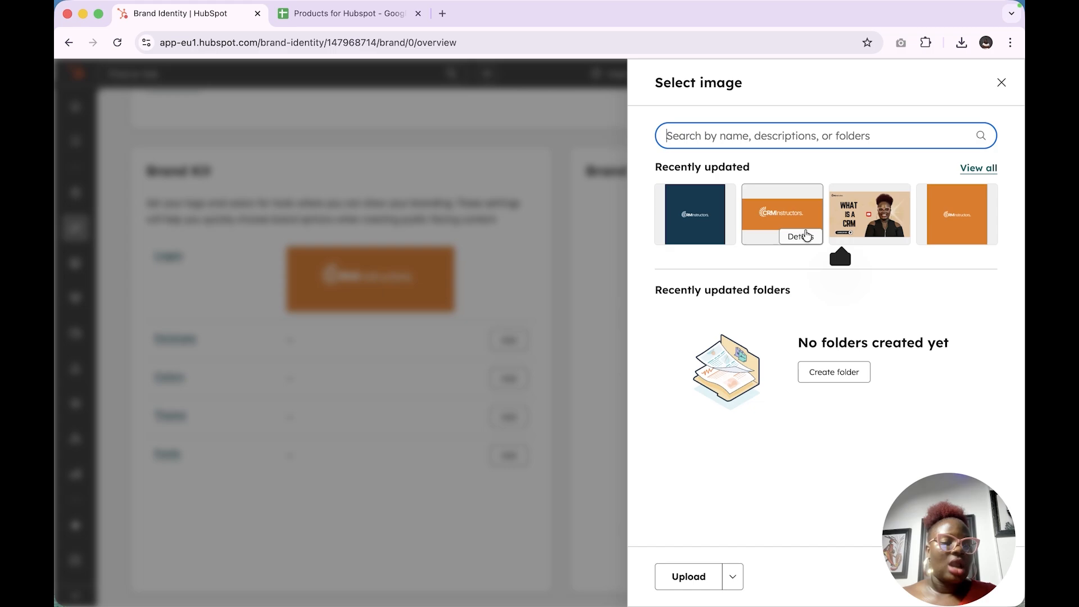
{"action": "left_click", "coordinate": [770, 215]}
{"action": "left_click", "coordinate": [731, 339]}
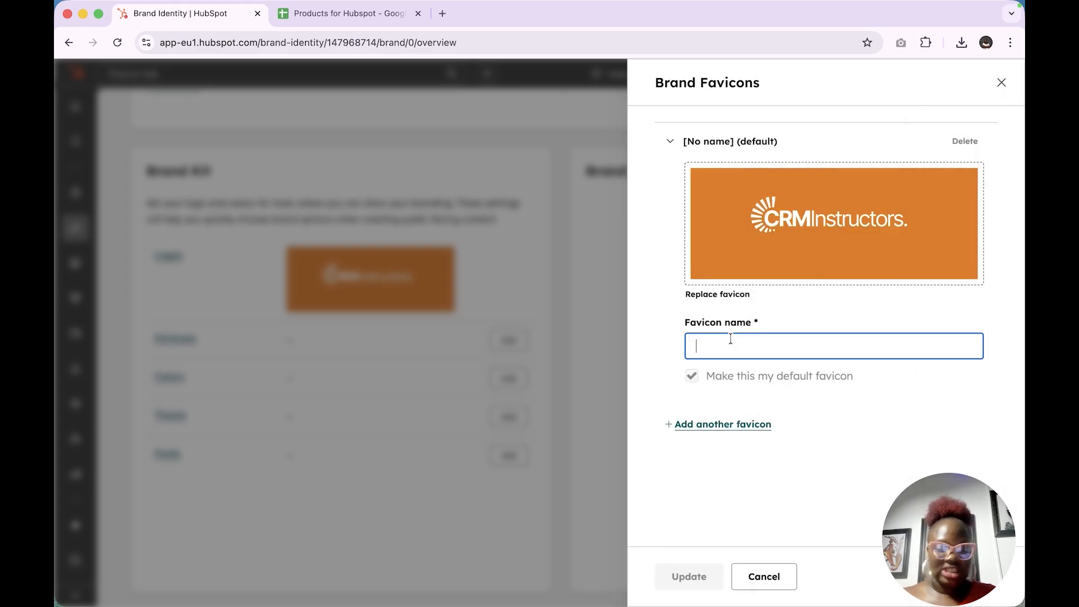
{"action": "type", "text": "crminstructors"}
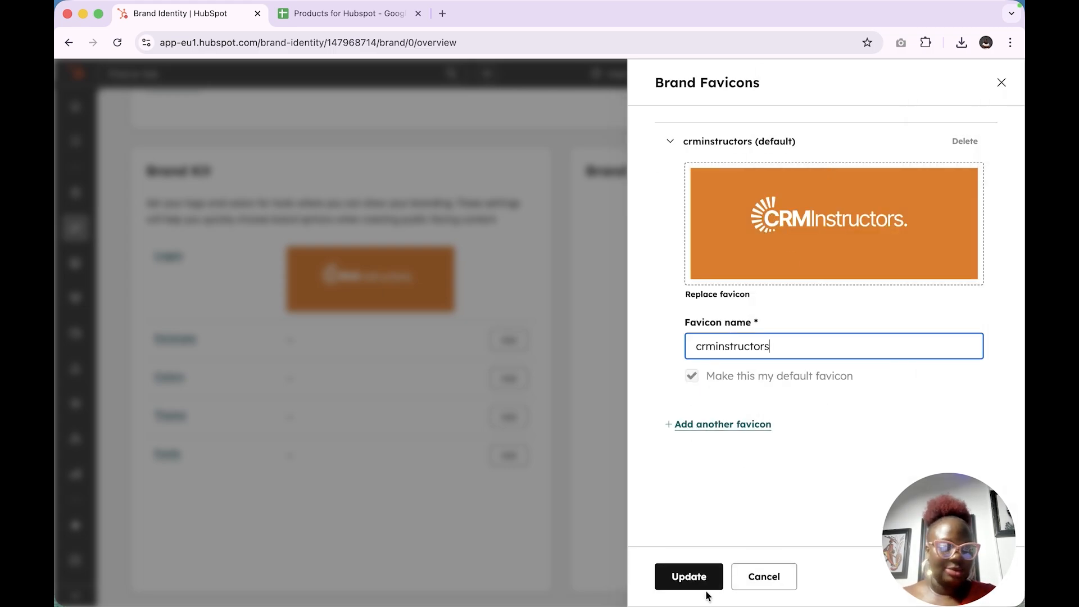
{"action": "left_click", "coordinate": [691, 579]}
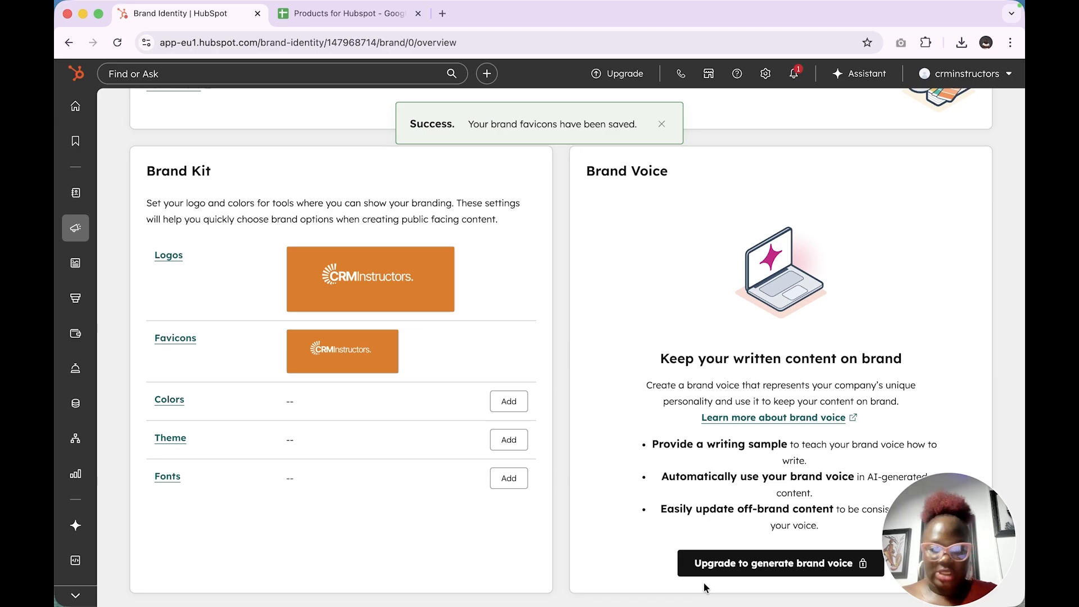
Set the brand's primary color to red ef1010 and its secondary color to blue 0000ff
{"action": "left_click", "coordinate": [499, 402]}
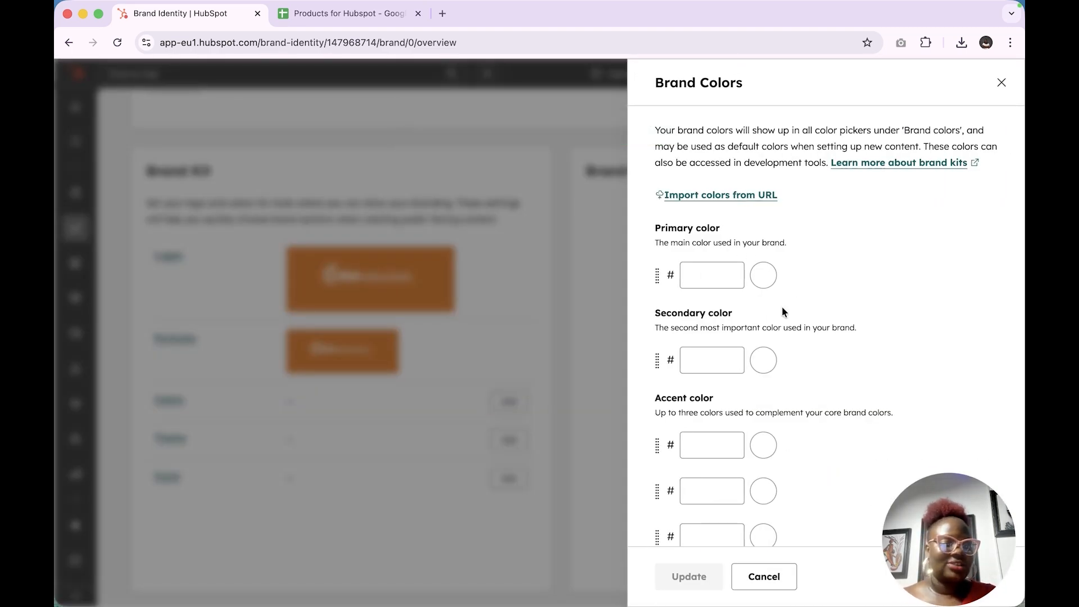
{"action": "left_click", "coordinate": [769, 275]}
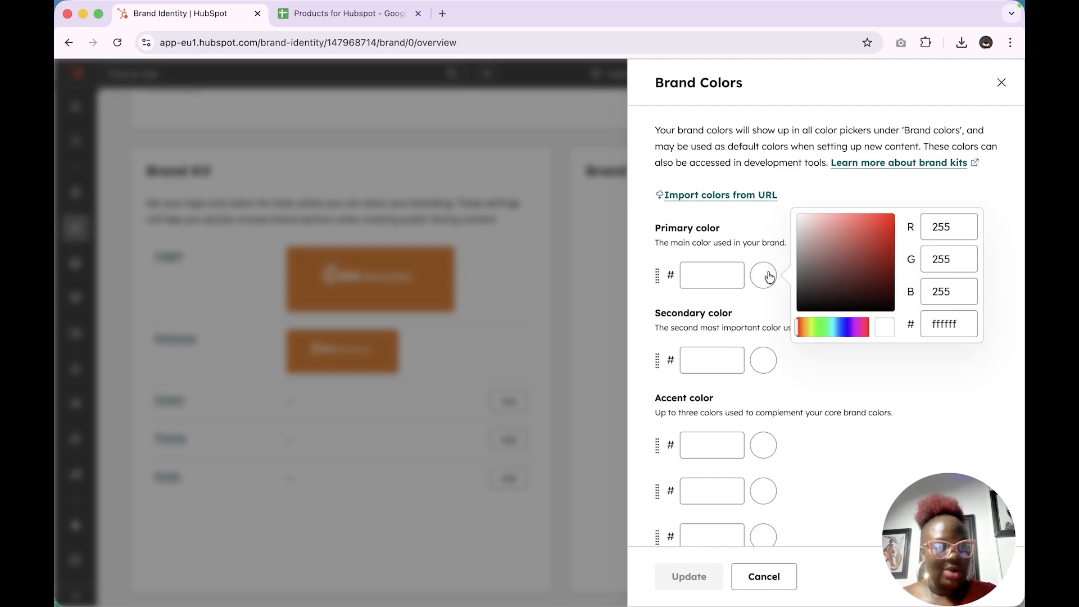
{"action": "left_click", "coordinate": [887, 223]}
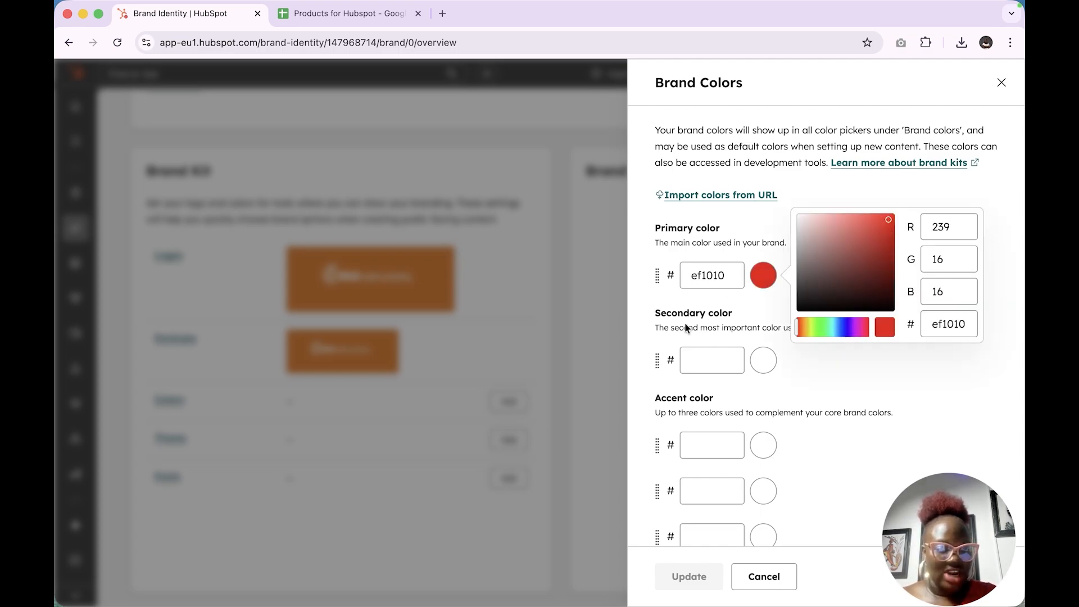
{"action": "left_click", "coordinate": [768, 364]}
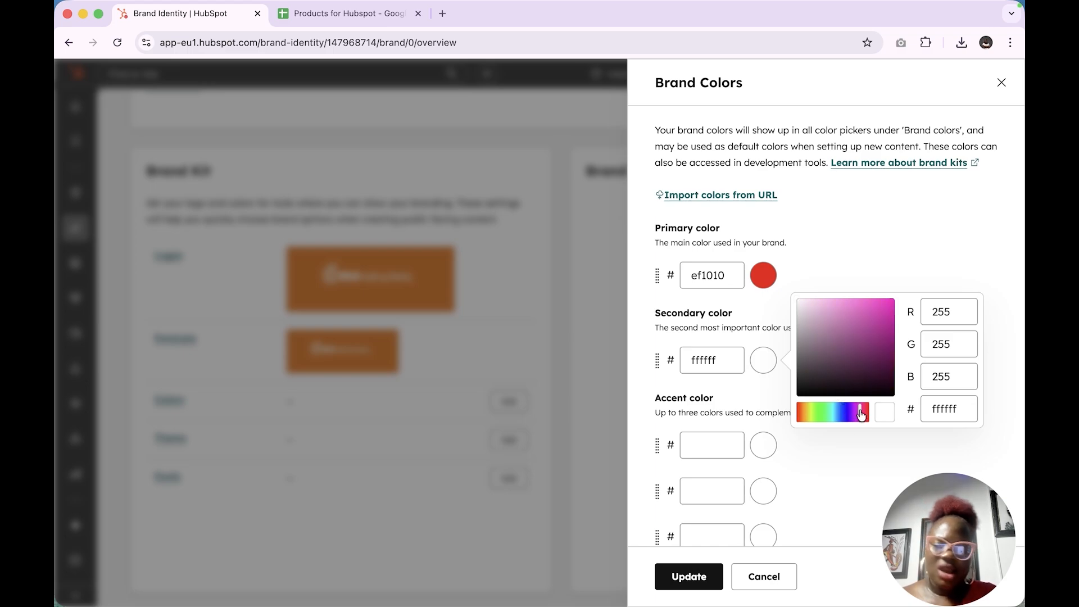
{"action": "left_click", "coordinate": [850, 413]}
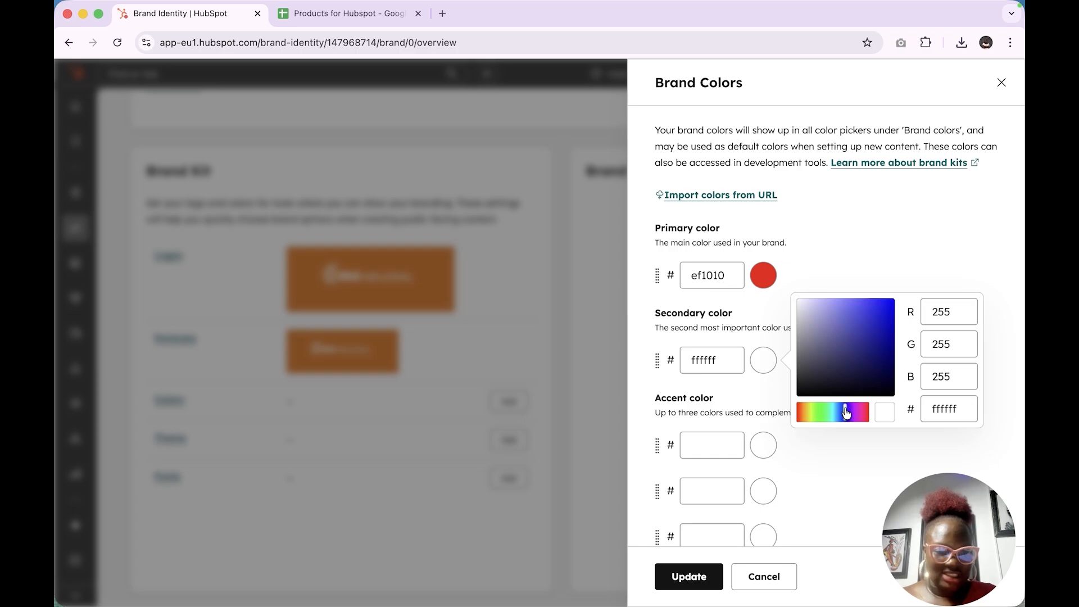
{"action": "left_click", "coordinate": [885, 314]}
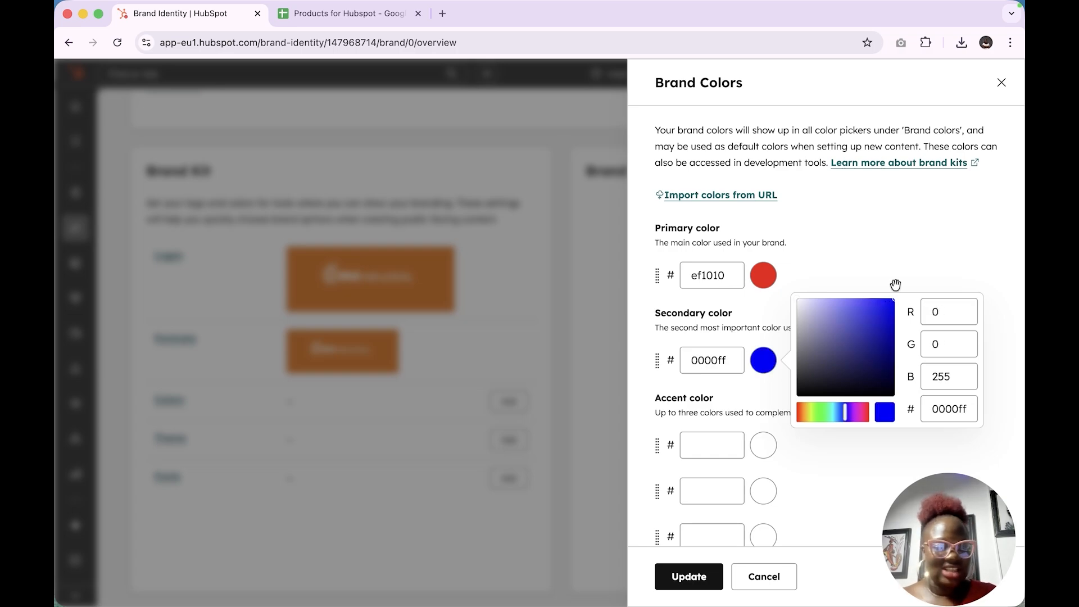
{"action": "left_click", "coordinate": [899, 223]}
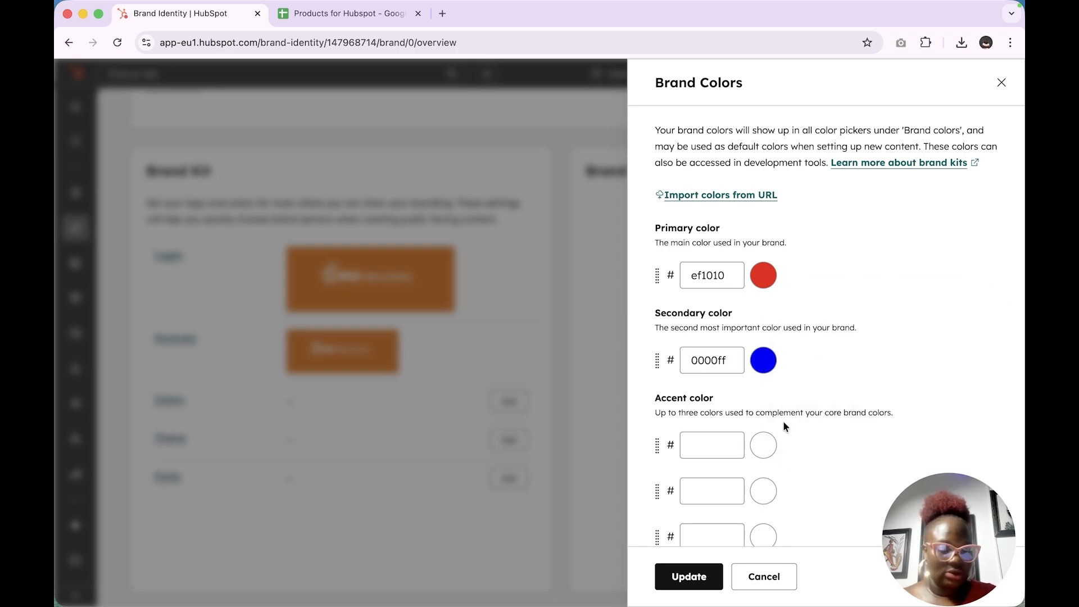
Set the three accent colors to light pink e79c9c, steel blue 4f90a8 and muted red ce5858
{"action": "scroll", "coordinate": [783, 424], "scroll_direction": "down", "scroll_amount": 3}
{"action": "left_click", "coordinate": [766, 332]}
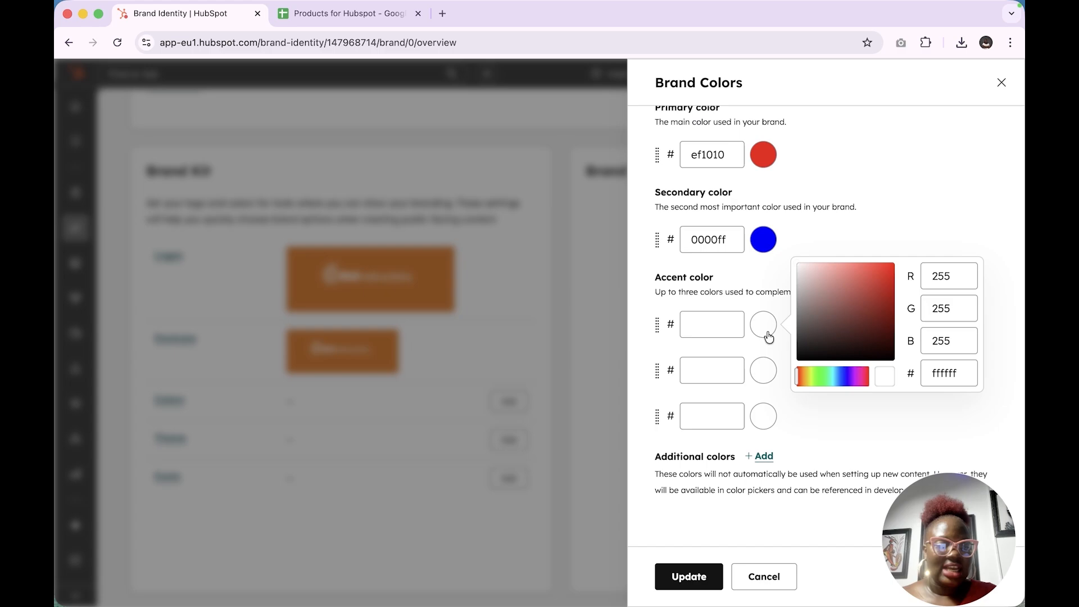
{"action": "left_click", "coordinate": [829, 273]}
{"action": "left_click", "coordinate": [769, 375]}
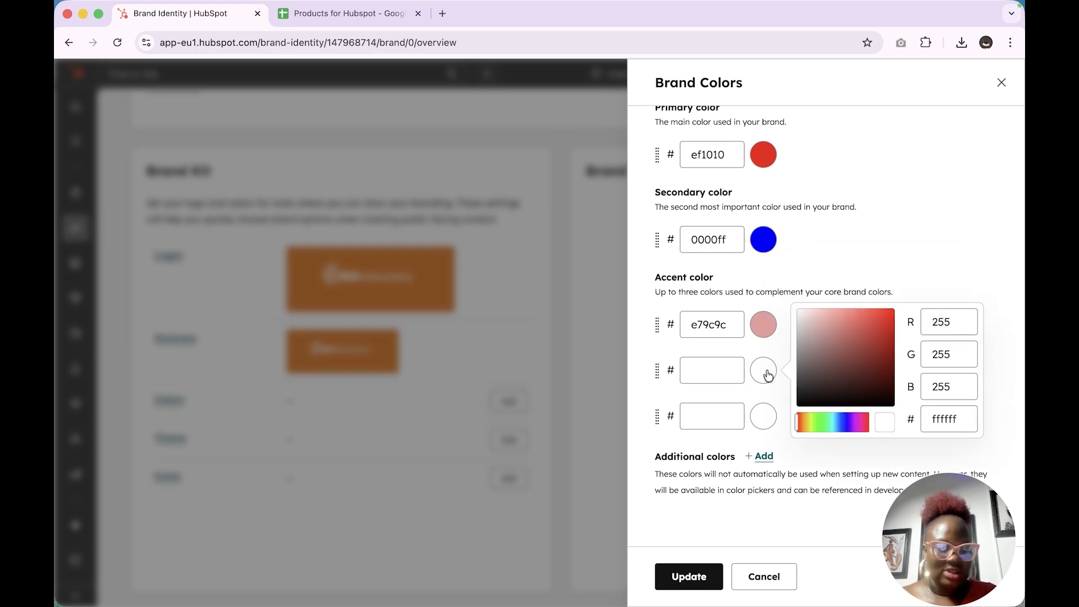
{"action": "left_click", "coordinate": [837, 422]}
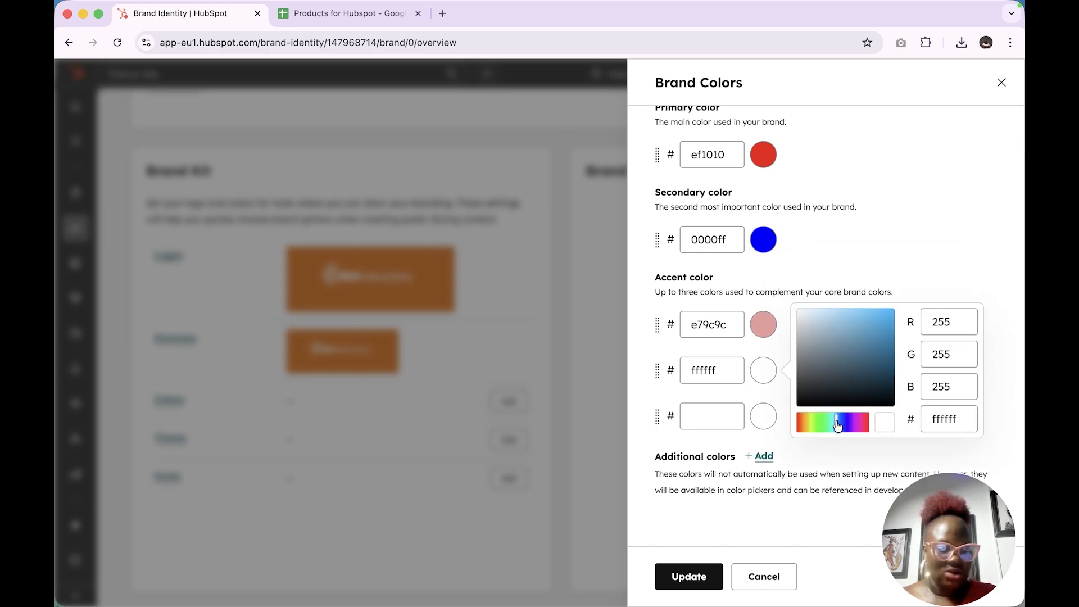
{"action": "left_click", "coordinate": [849, 342]}
{"action": "left_click", "coordinate": [763, 419]}
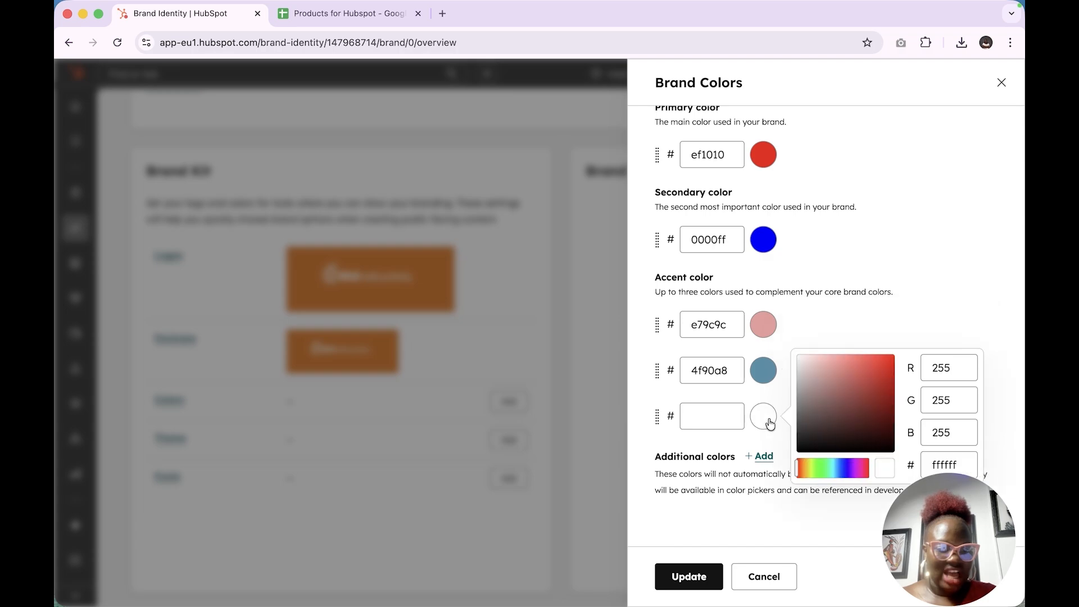
{"action": "left_click", "coordinate": [829, 365]}
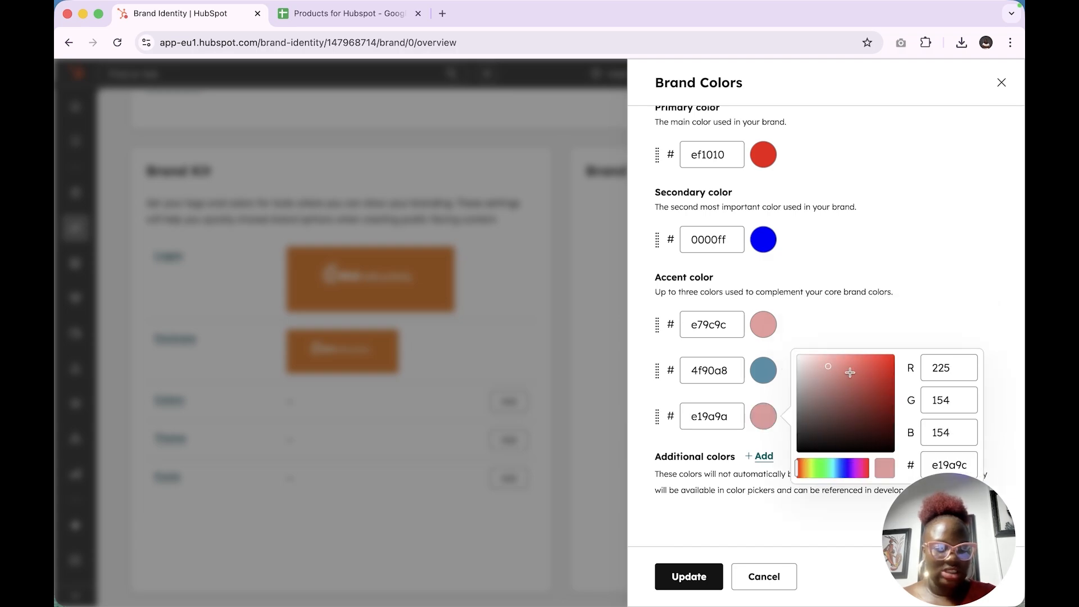
{"action": "left_click", "coordinate": [853, 373]}
{"action": "left_click", "coordinate": [848, 292]}
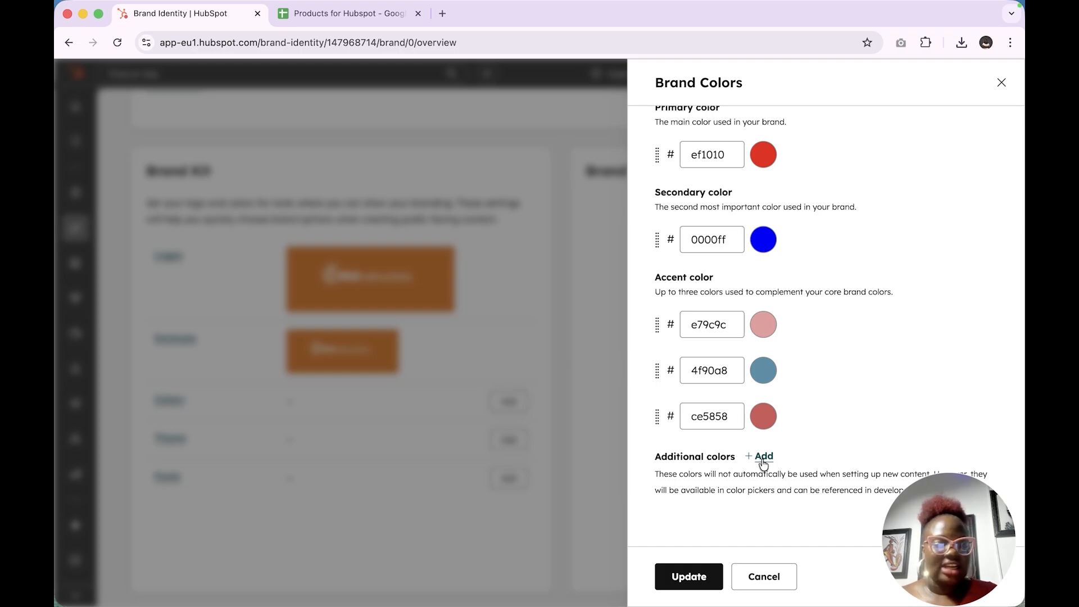
Add two additional colors, white ffffff and black 000000, and save the brand colors
{"action": "scroll", "coordinate": [757, 527], "scroll_direction": "down", "scroll_amount": 2}
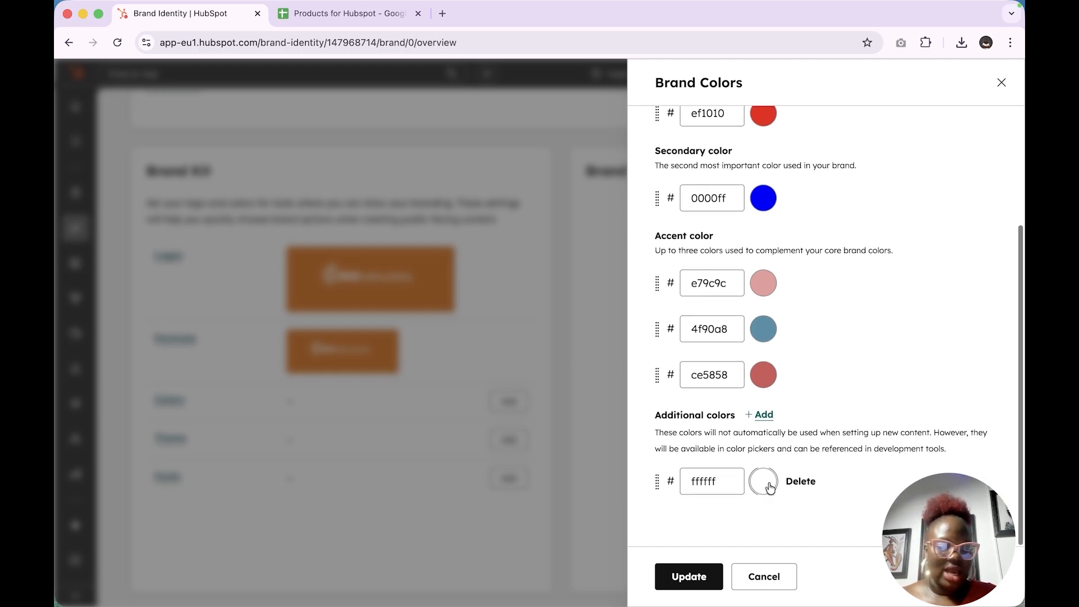
{"action": "scroll", "coordinate": [772, 449], "scroll_direction": "down", "scroll_amount": 2}
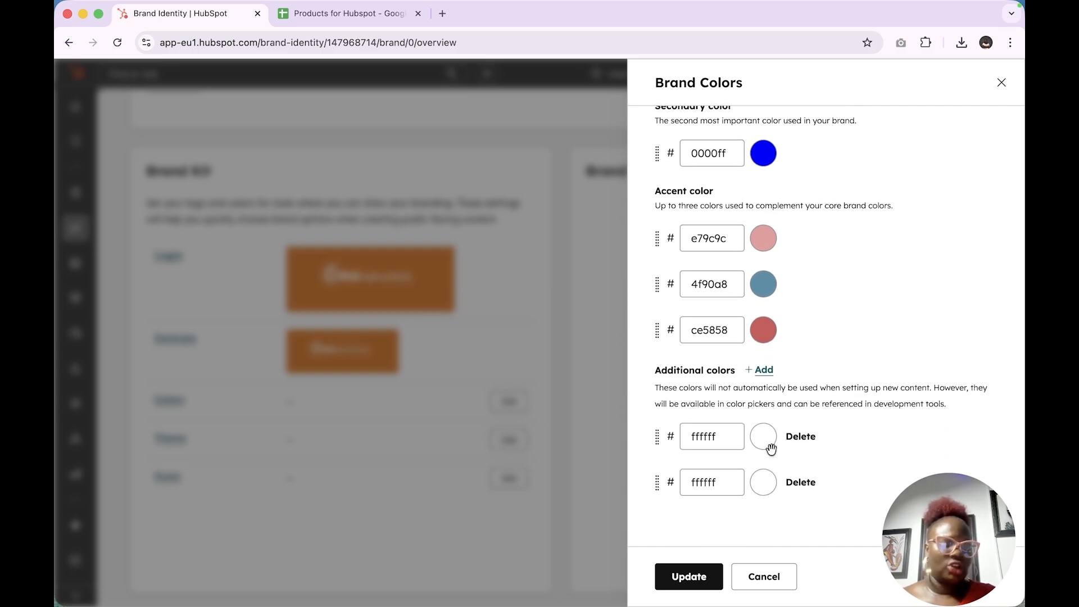
{"action": "left_click", "coordinate": [769, 481]}
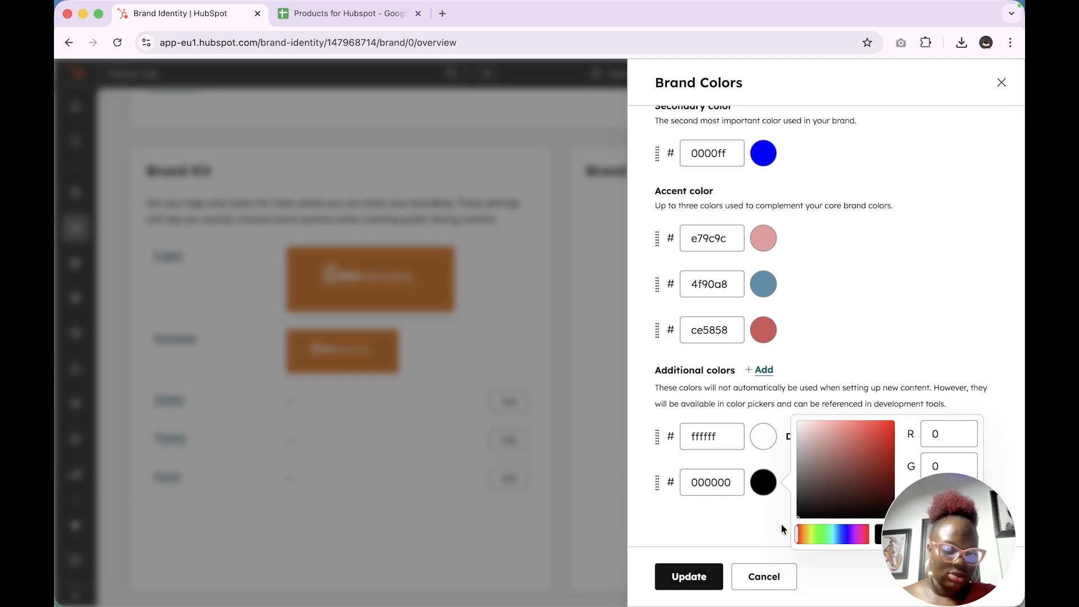
{"action": "left_click", "coordinate": [734, 535]}
{"action": "left_click", "coordinate": [689, 577]}
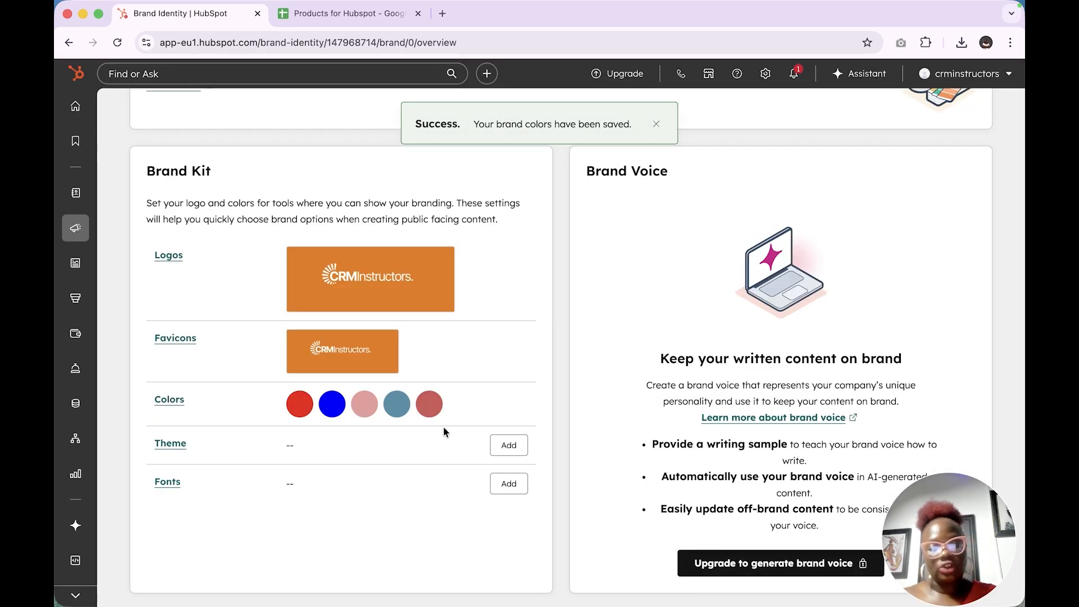
Open the theme selection for the brand kit and browse the website themes offered in the HubSpot Marketplace
{"action": "left_click", "coordinate": [508, 444]}
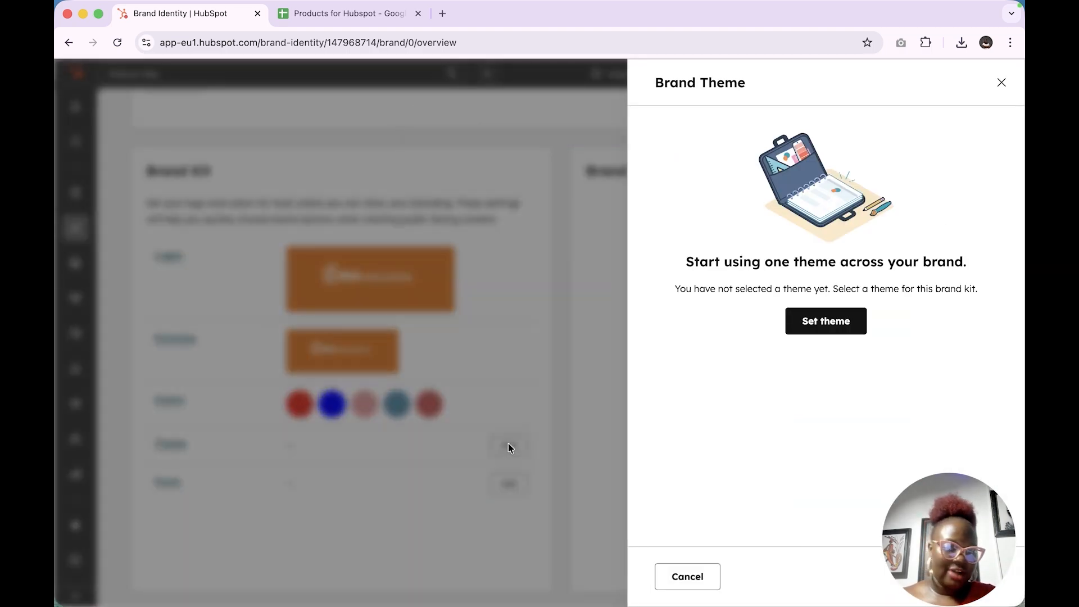
{"action": "left_click", "coordinate": [832, 339]}
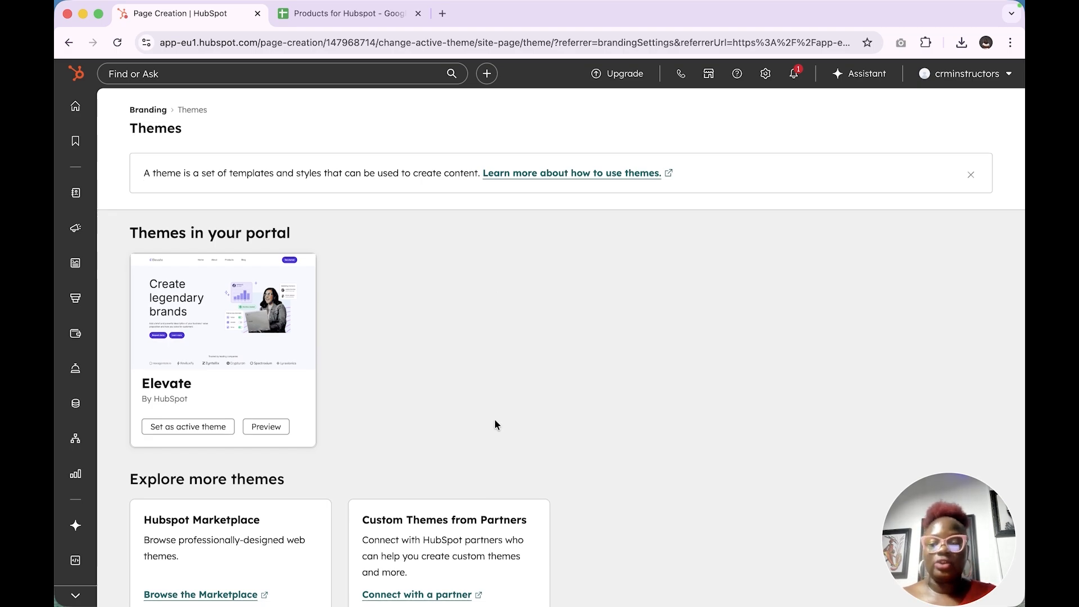
{"action": "scroll", "coordinate": [495, 425], "scroll_direction": "down", "scroll_amount": 4}
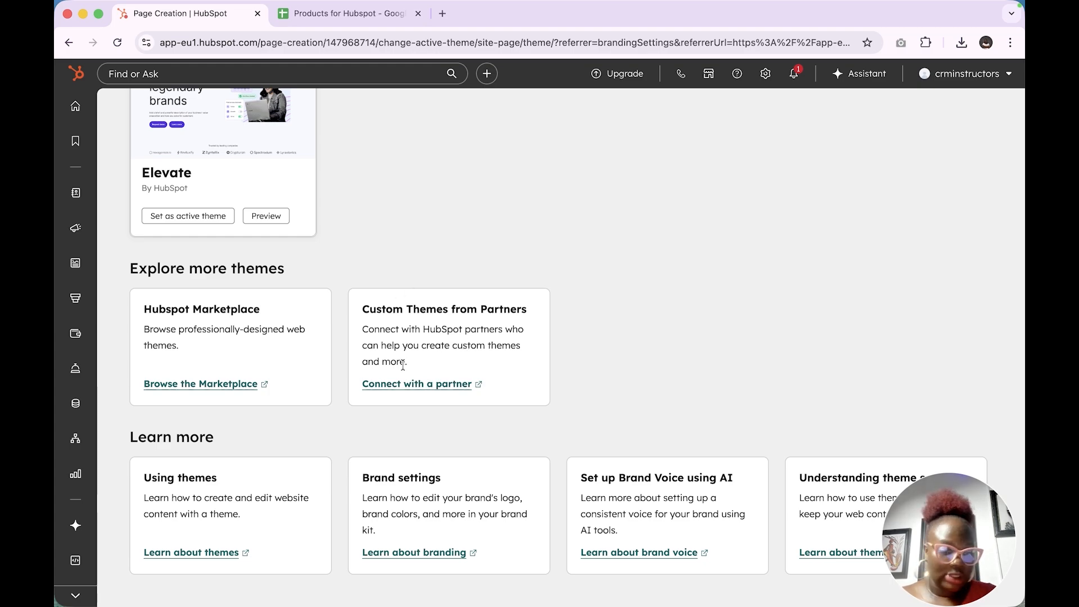
{"action": "left_click", "coordinate": [204, 383]}
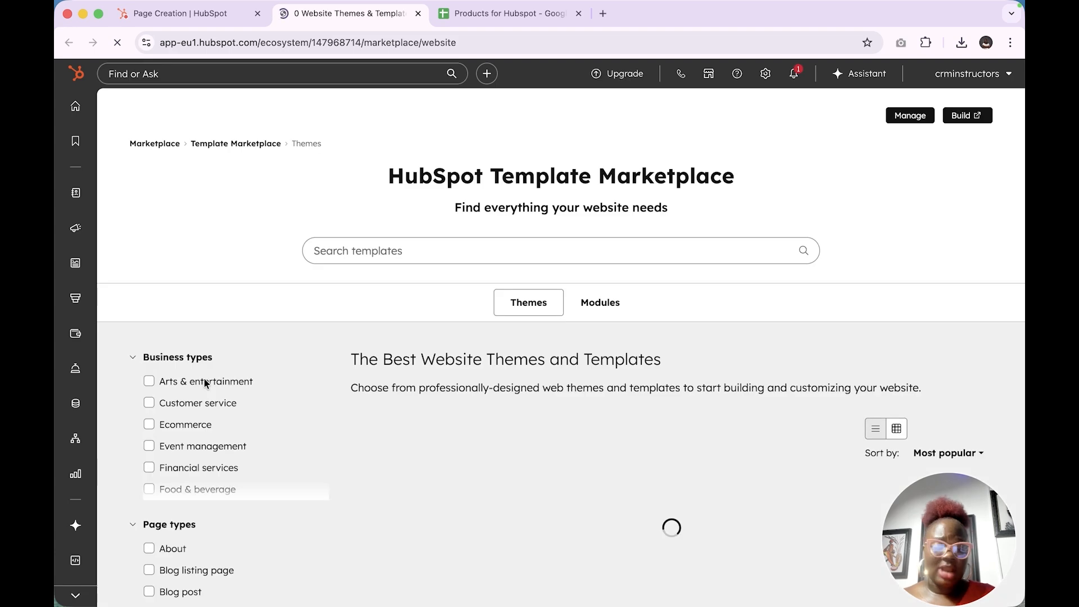
{"action": "scroll", "coordinate": [463, 429], "scroll_direction": "down", "scroll_amount": 3}
{"action": "scroll", "coordinate": [464, 429], "scroll_direction": "down", "scroll_amount": 12}
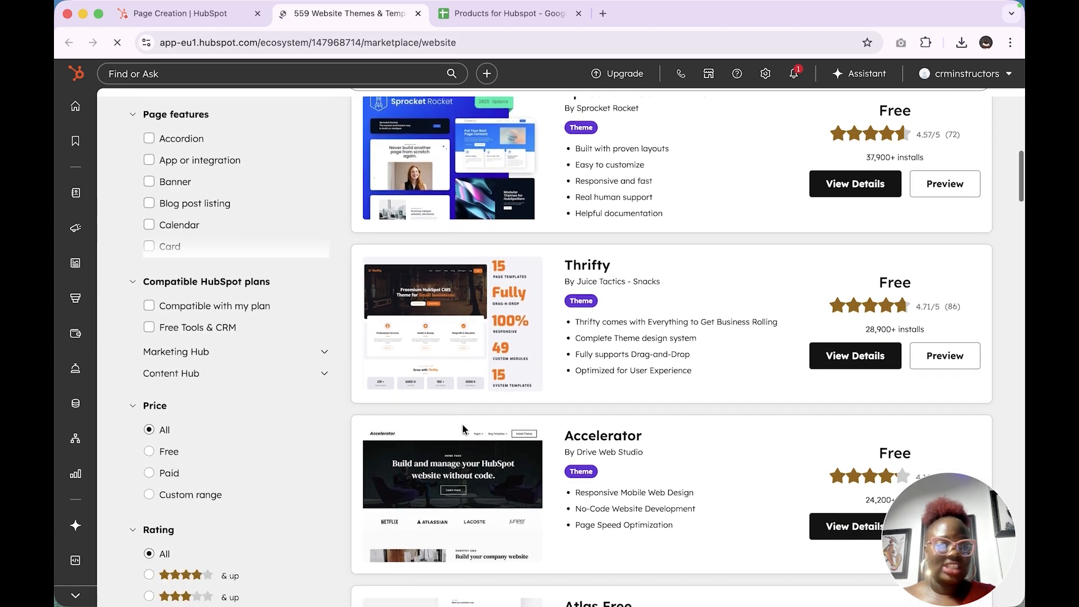
{"action": "scroll", "coordinate": [462, 429], "scroll_direction": "down", "scroll_amount": 18}
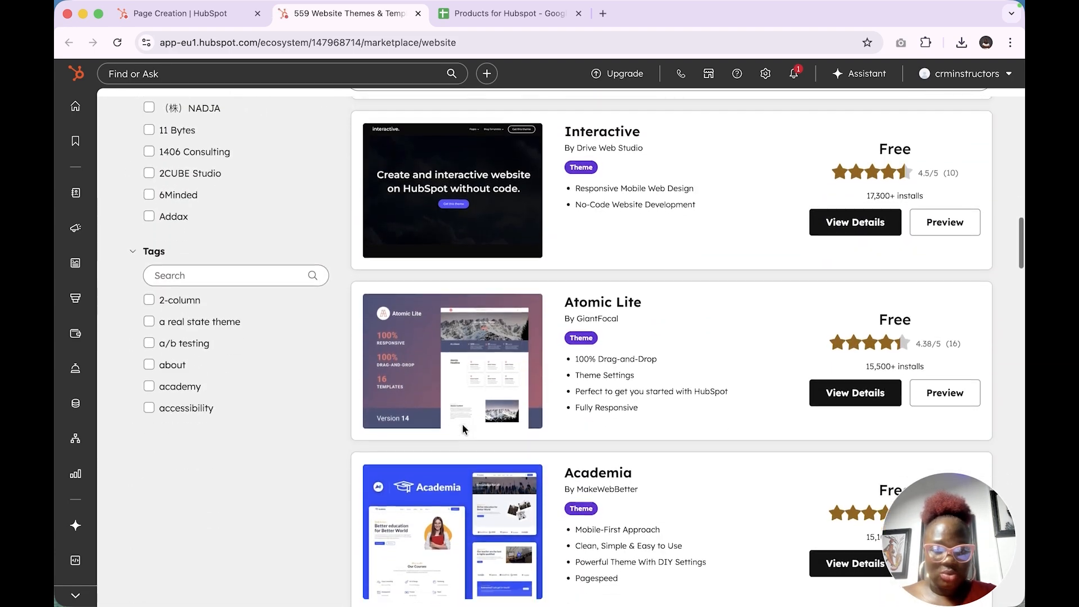
Open the details of the Sprocket Rocket Free theme from the Marketplace list and look over its overview
{"action": "scroll", "coordinate": [462, 428], "scroll_direction": "up", "scroll_amount": 20}
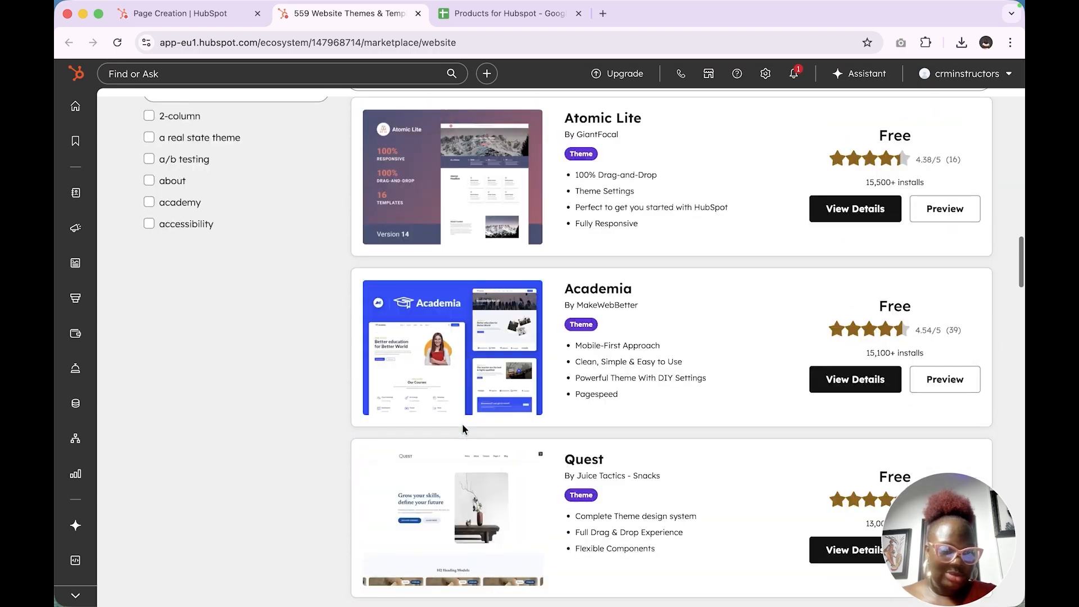
{"action": "scroll", "coordinate": [462, 429], "scroll_direction": "down", "scroll_amount": 5}
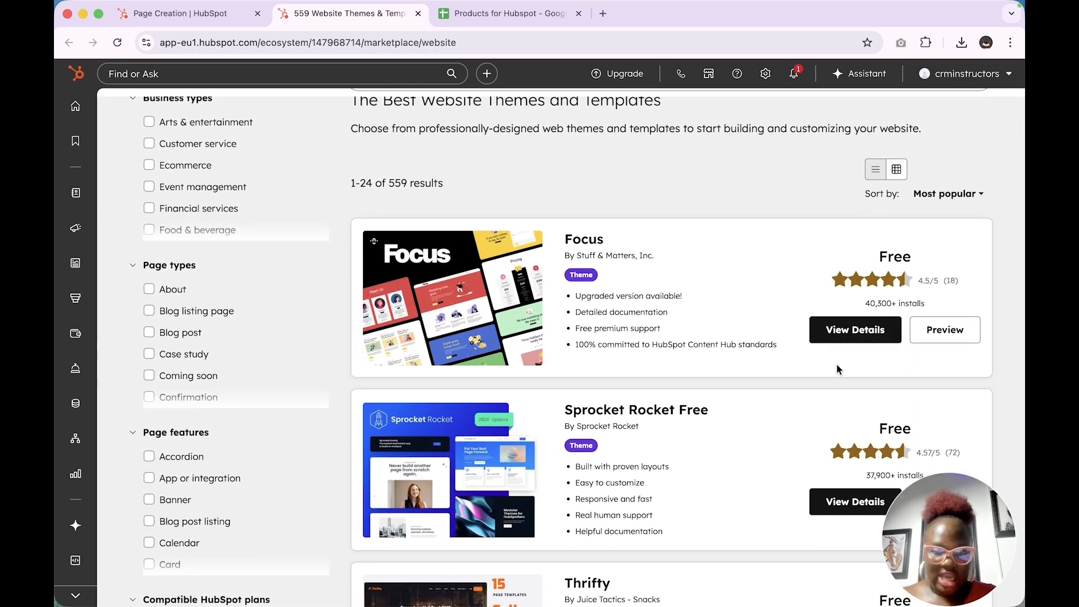
{"action": "scroll", "coordinate": [839, 369], "scroll_direction": "down", "scroll_amount": 5}
{"action": "scroll", "coordinate": [873, 208], "scroll_direction": "up", "scroll_amount": 2}
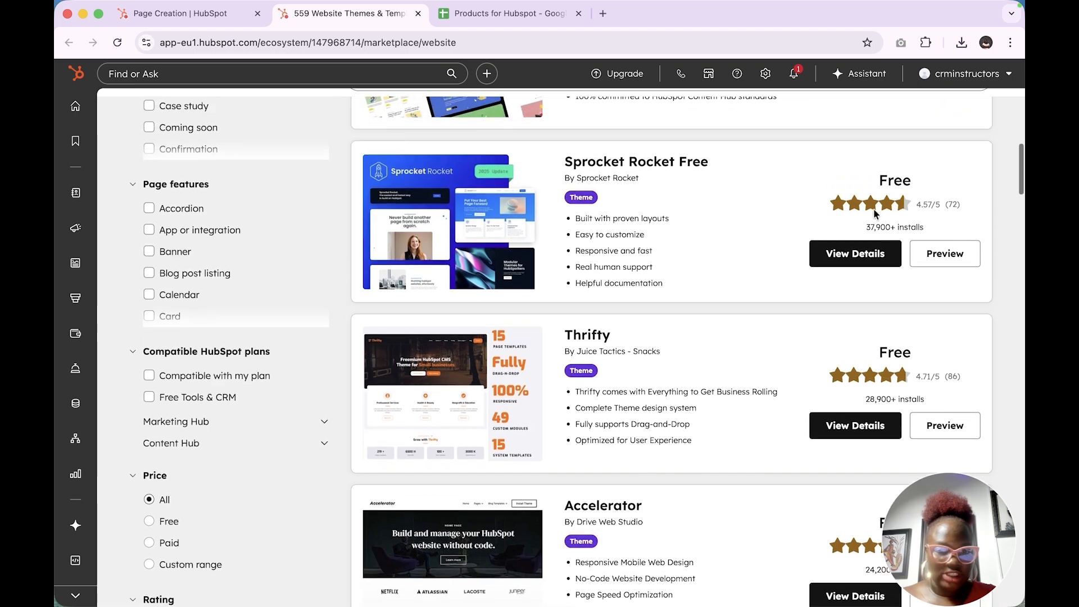
{"action": "left_click", "coordinate": [877, 282]}
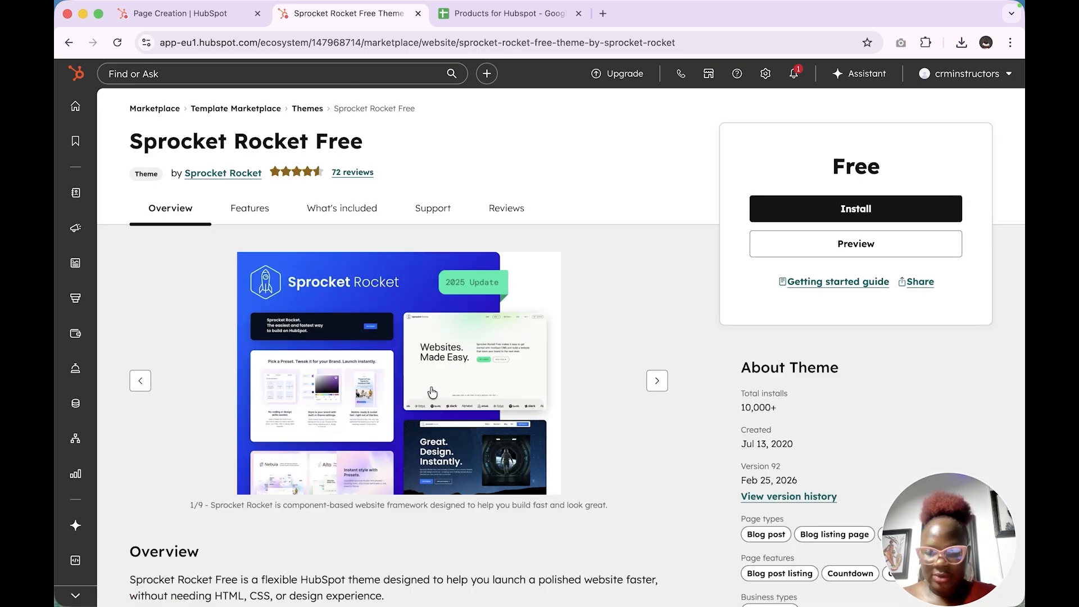
{"action": "scroll", "coordinate": [466, 432], "scroll_direction": "down", "scroll_amount": 2}
{"action": "scroll", "coordinate": [466, 432], "scroll_direction": "up", "scroll_amount": 1}
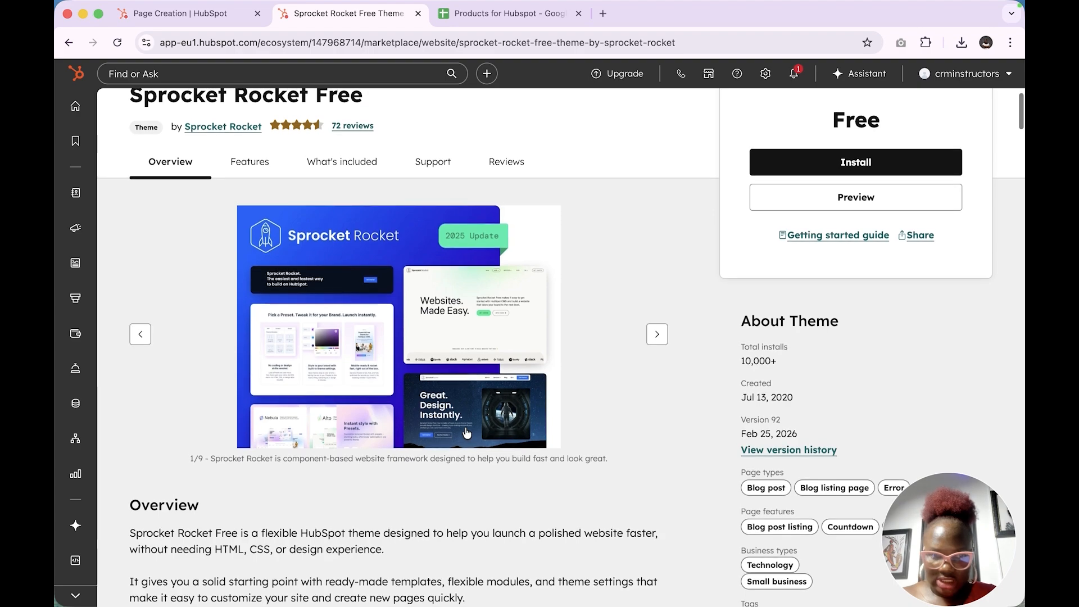
Install the Sprocket Rocket Free theme, agreeing to the developer's terms, and set it as the active theme for building the site
{"action": "left_click", "coordinate": [840, 163]}
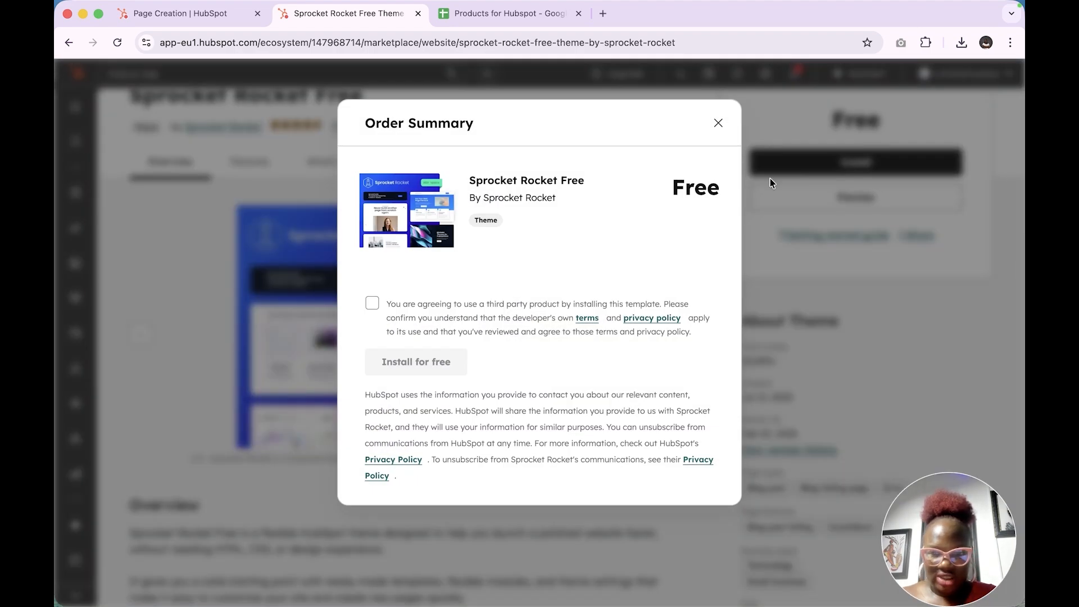
{"action": "left_click", "coordinate": [372, 303]}
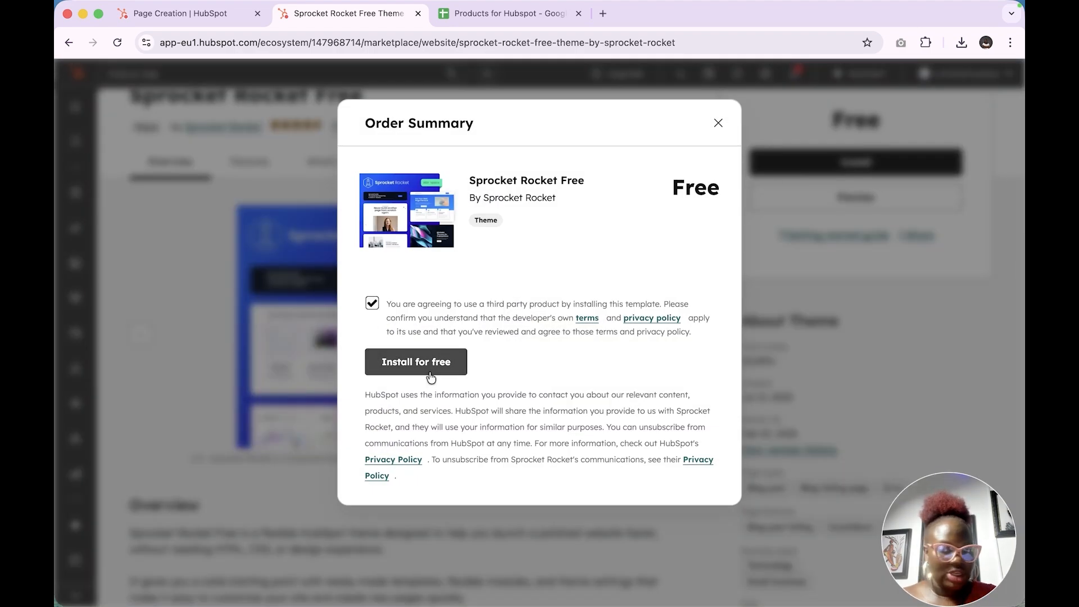
{"action": "left_click", "coordinate": [430, 375]}
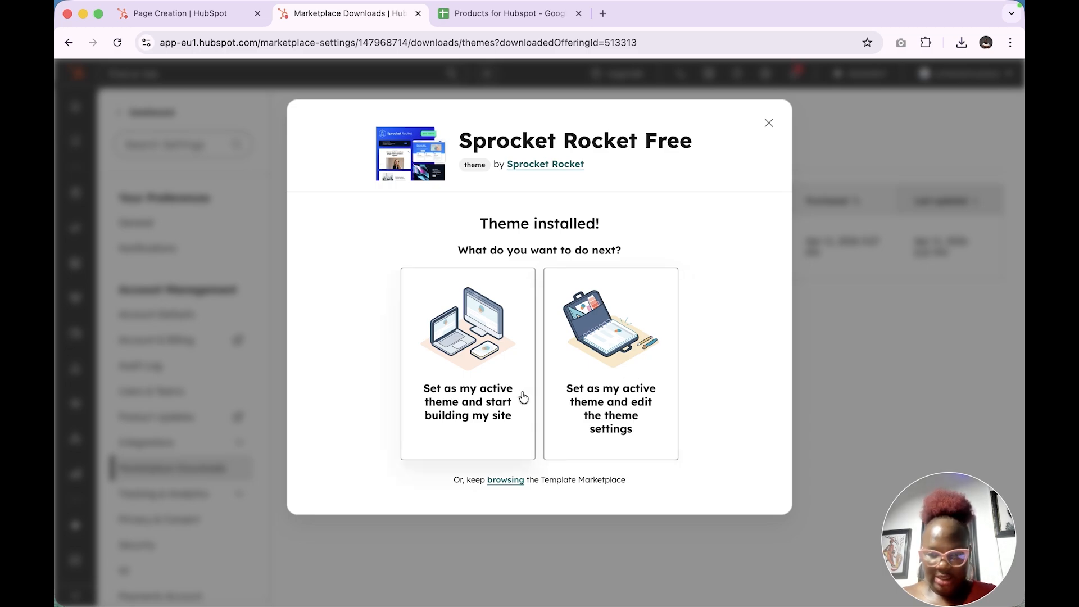
{"action": "left_click", "coordinate": [489, 425]}
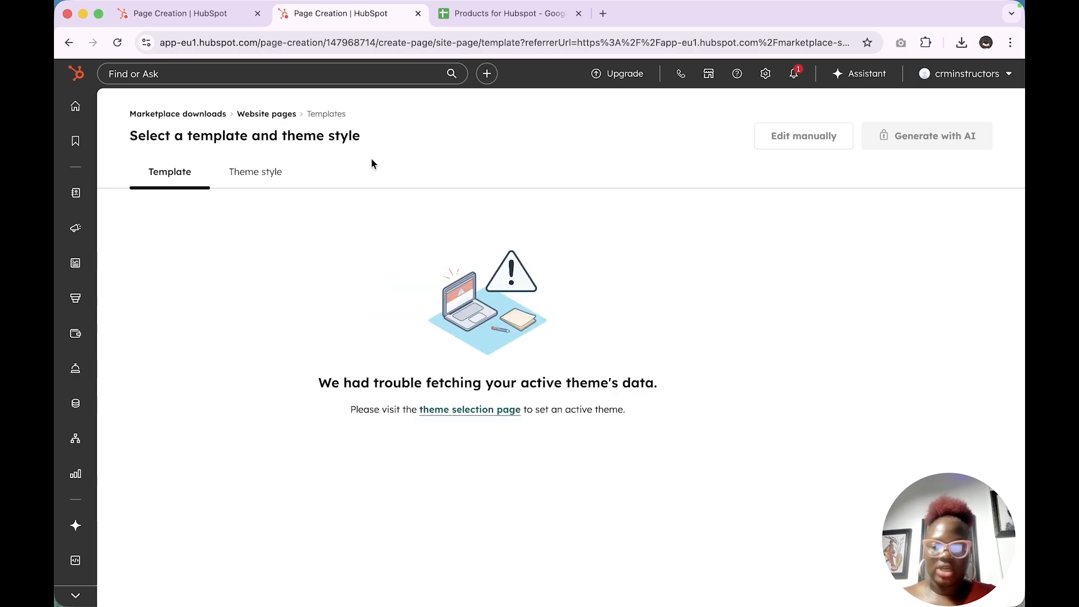
Return to the Brand Identity overview from the original theme selection page and check the theme in the Brand Kit
{"action": "mouse_move", "coordinate": [77, 270]}
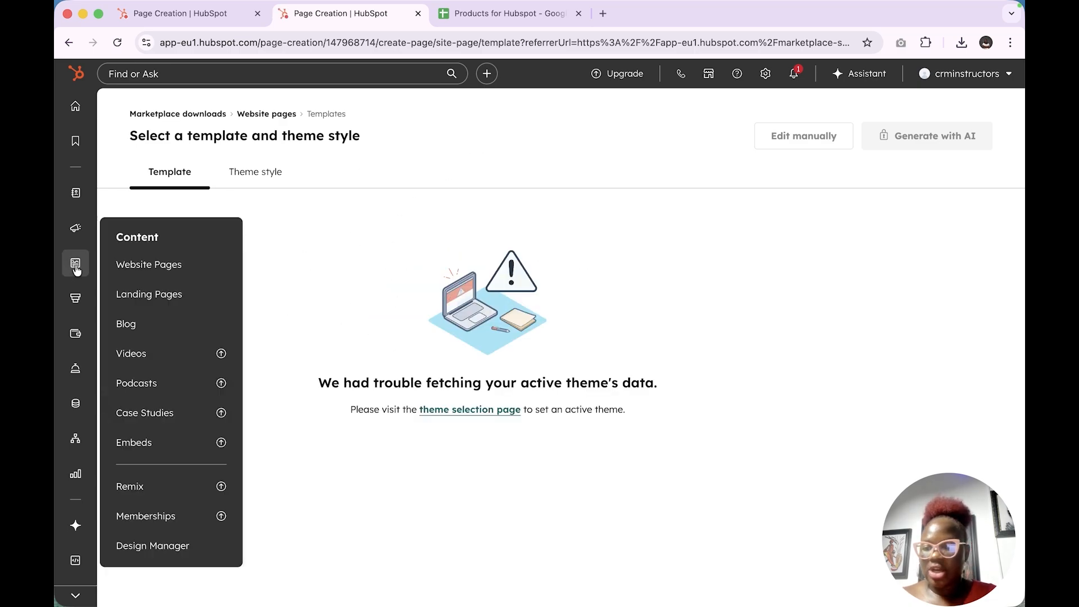
{"action": "mouse_move", "coordinate": [89, 230]}
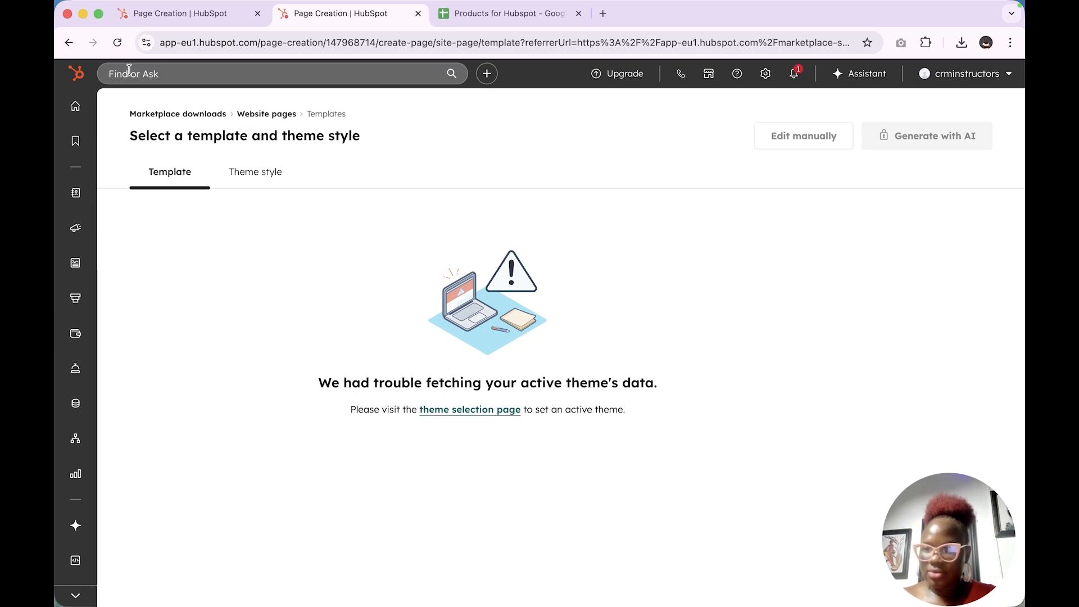
{"action": "left_click", "coordinate": [180, 12]}
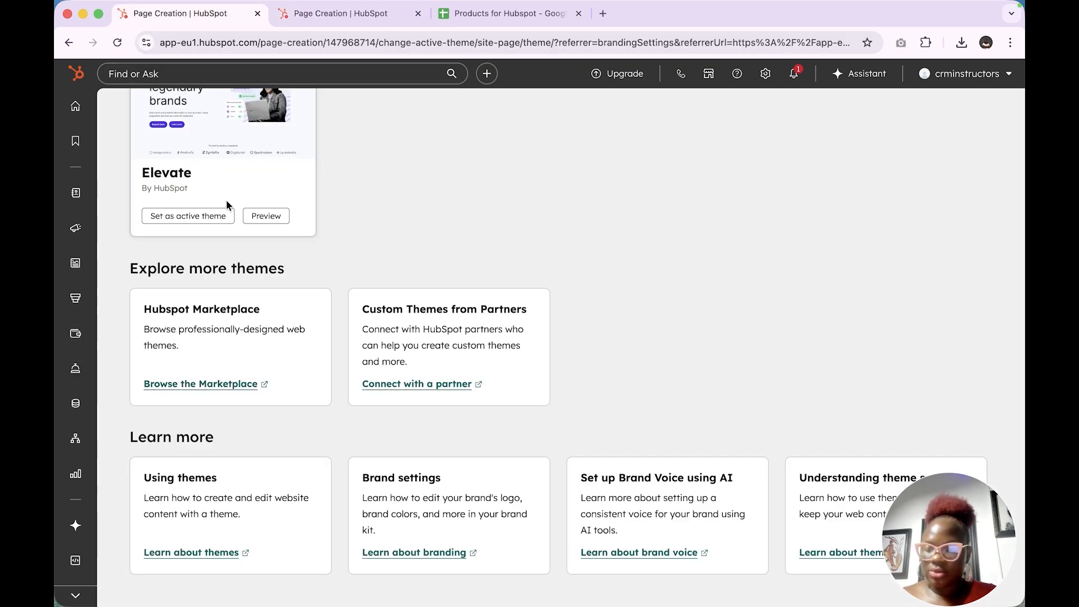
{"action": "scroll", "coordinate": [226, 205], "scroll_direction": "up", "scroll_amount": 4}
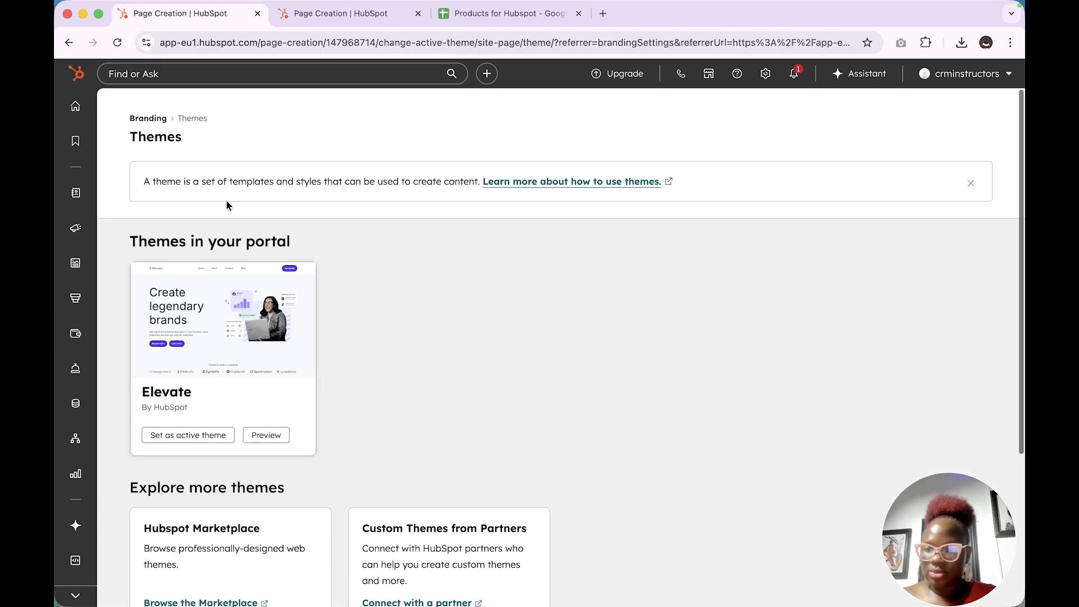
{"action": "left_click", "coordinate": [149, 115]}
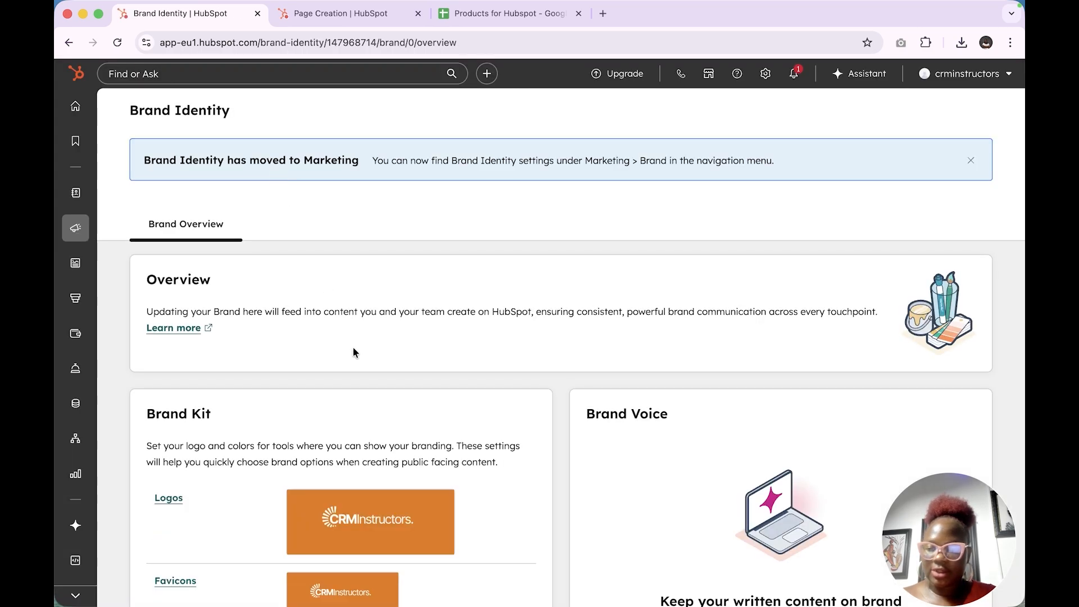
{"action": "scroll", "coordinate": [353, 348], "scroll_direction": "down", "scroll_amount": 6}
{"action": "mouse_move", "coordinate": [338, 424]}
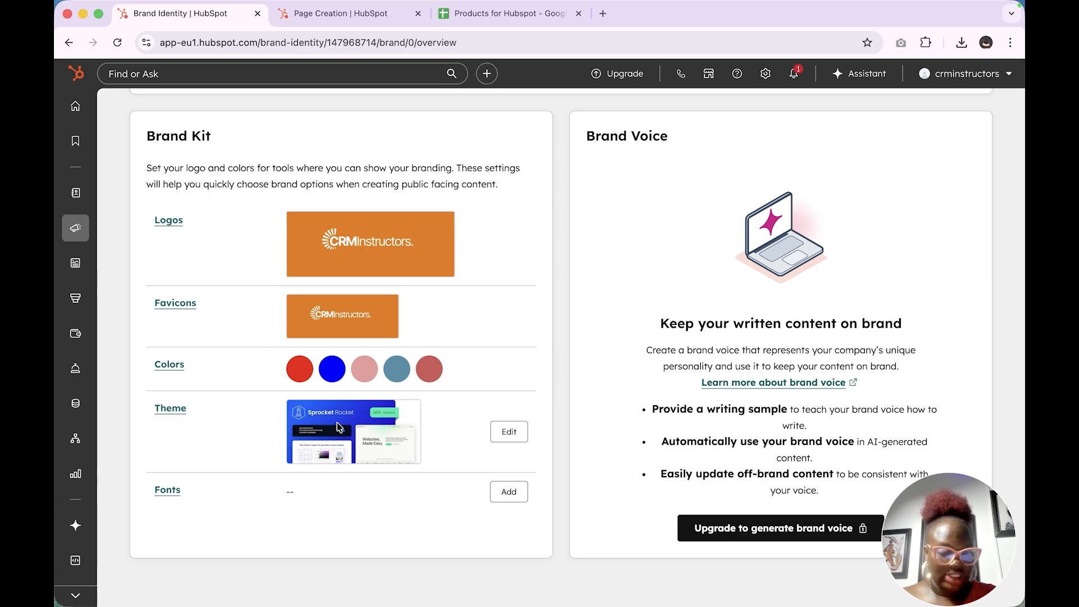
Start adding brand fonts to the Brand Kit and set the body font to Montserrat
{"action": "left_click", "coordinate": [510, 493]}
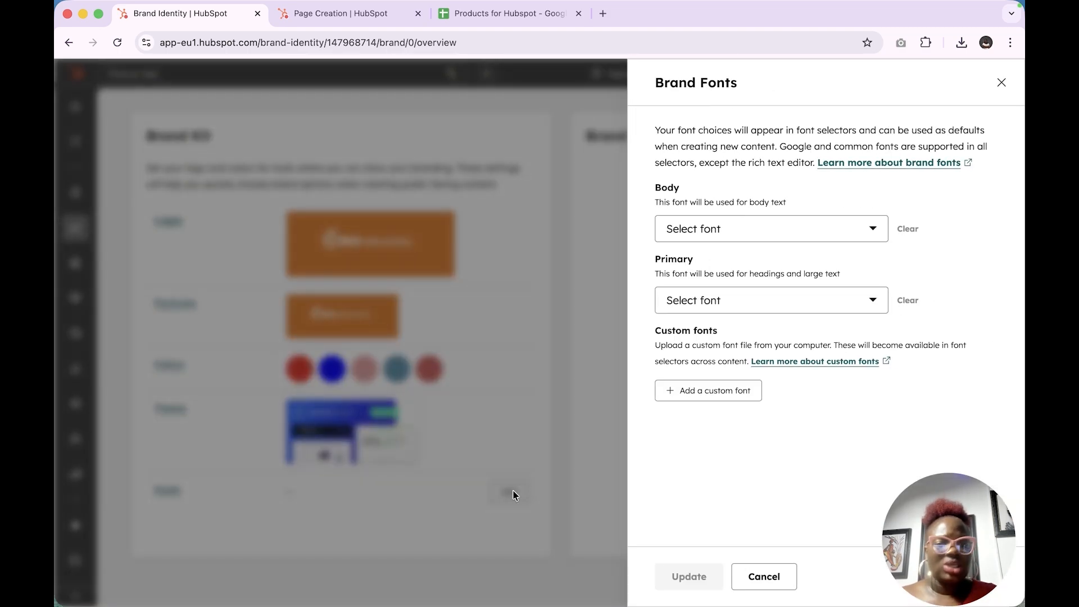
{"action": "left_click", "coordinate": [824, 231]}
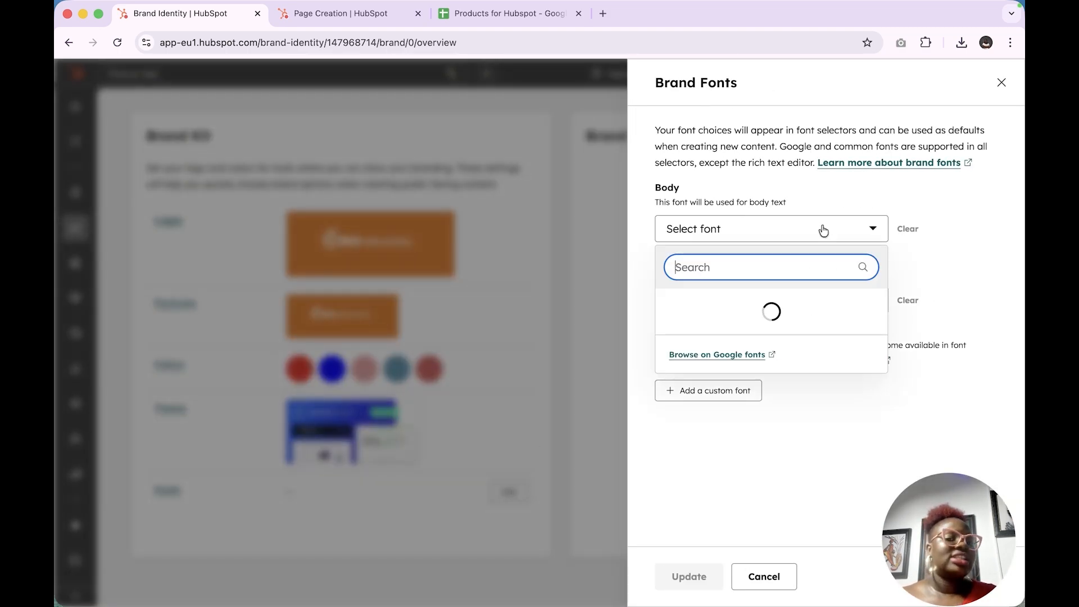
{"action": "type", "text": "m"}
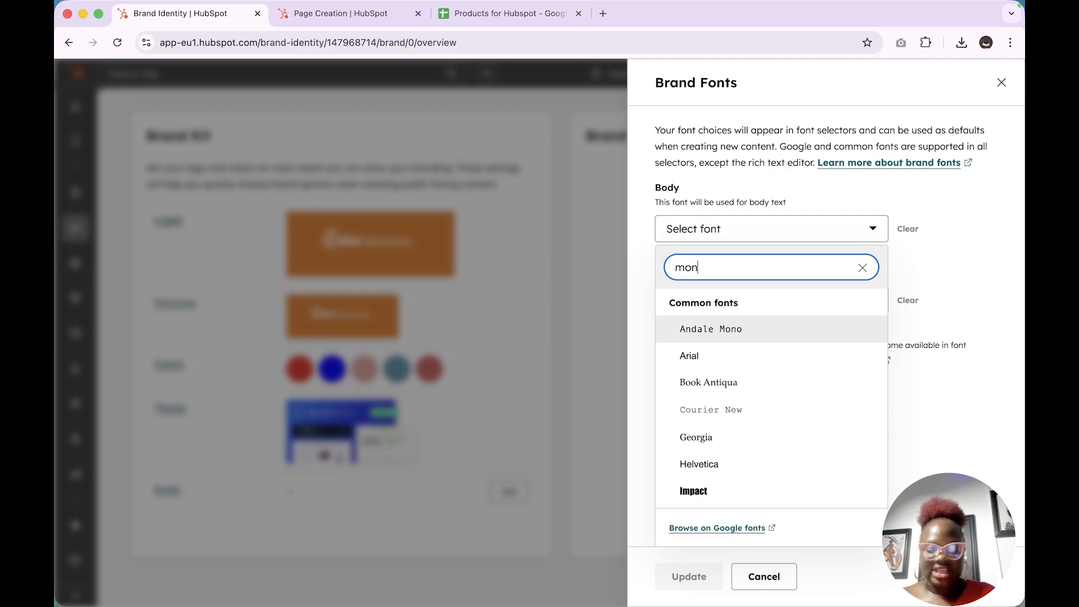
{"action": "type", "text": "on"}
{"action": "key", "text": "BackSpace"}
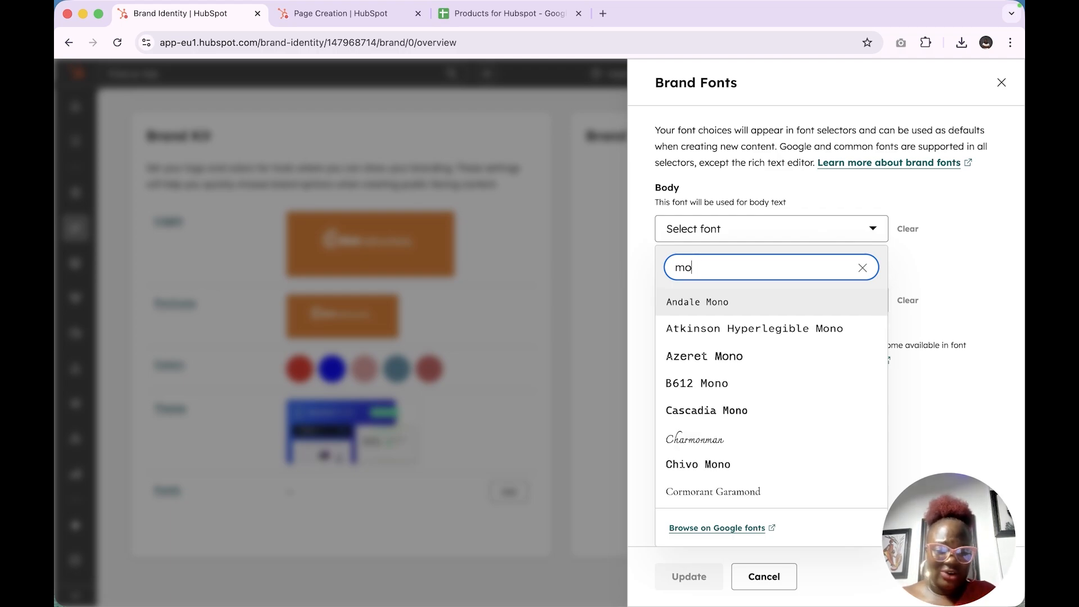
{"action": "type", "text": "nt"}
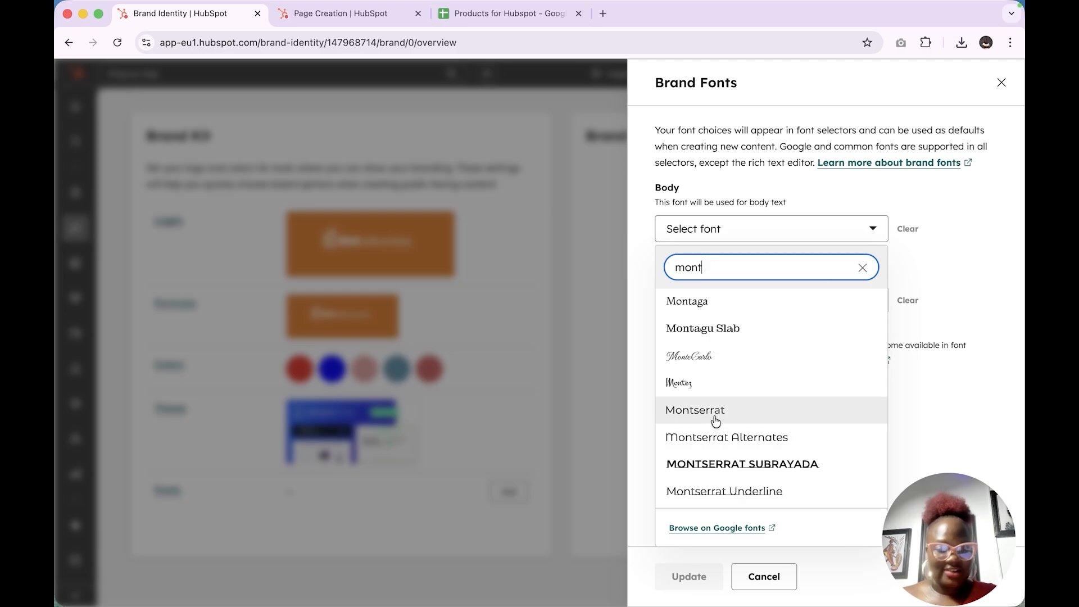
{"action": "left_click", "coordinate": [714, 416]}
Set the primary font for headings and large text to Arial and save the brand fonts
{"action": "left_click", "coordinate": [698, 301]}
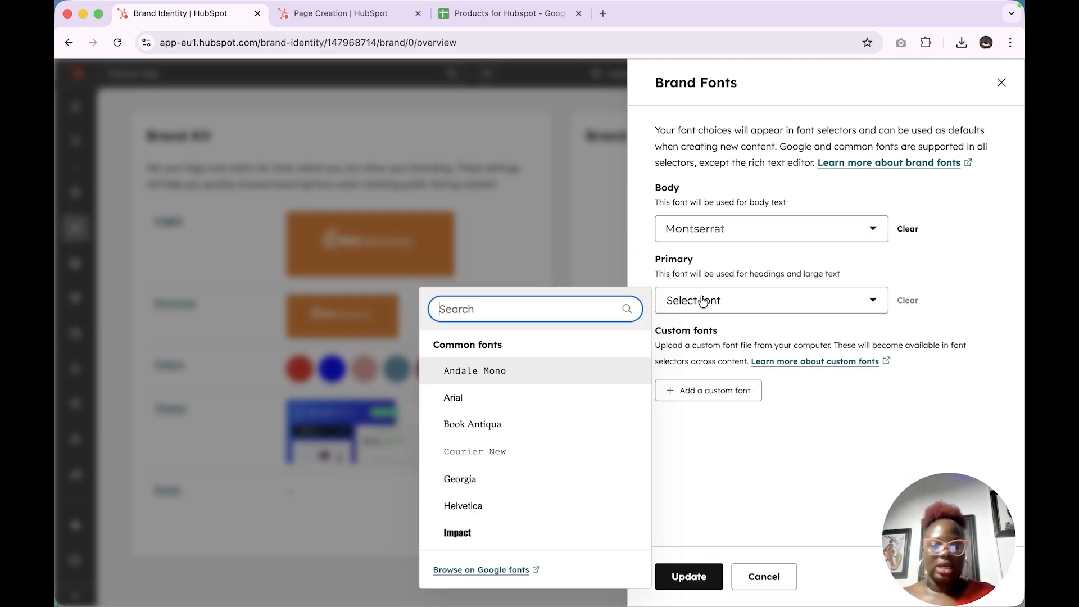
{"action": "left_click", "coordinate": [512, 397]}
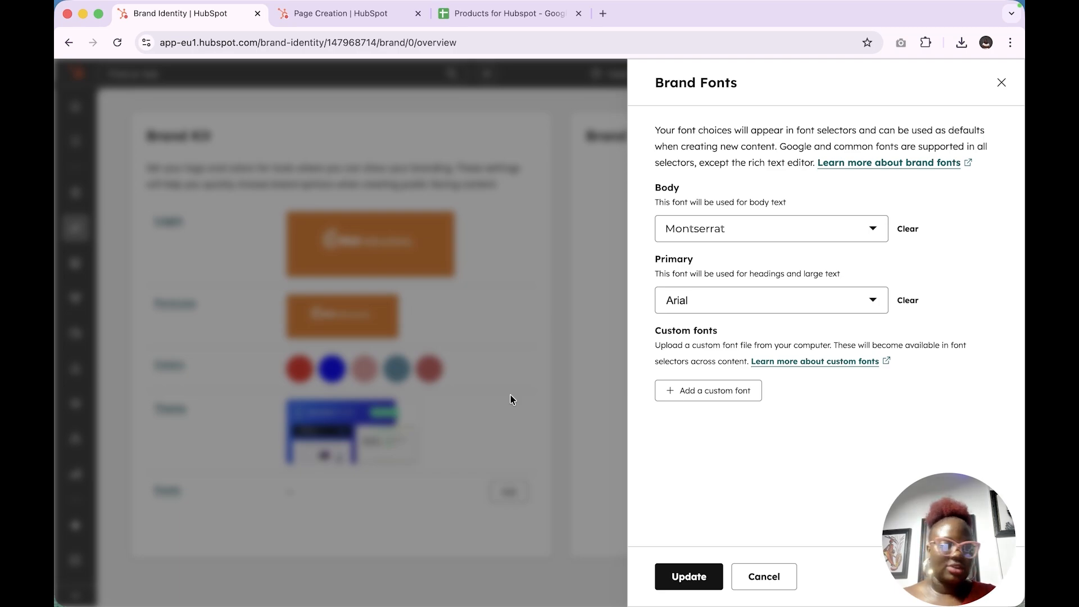
{"action": "left_click", "coordinate": [731, 390]}
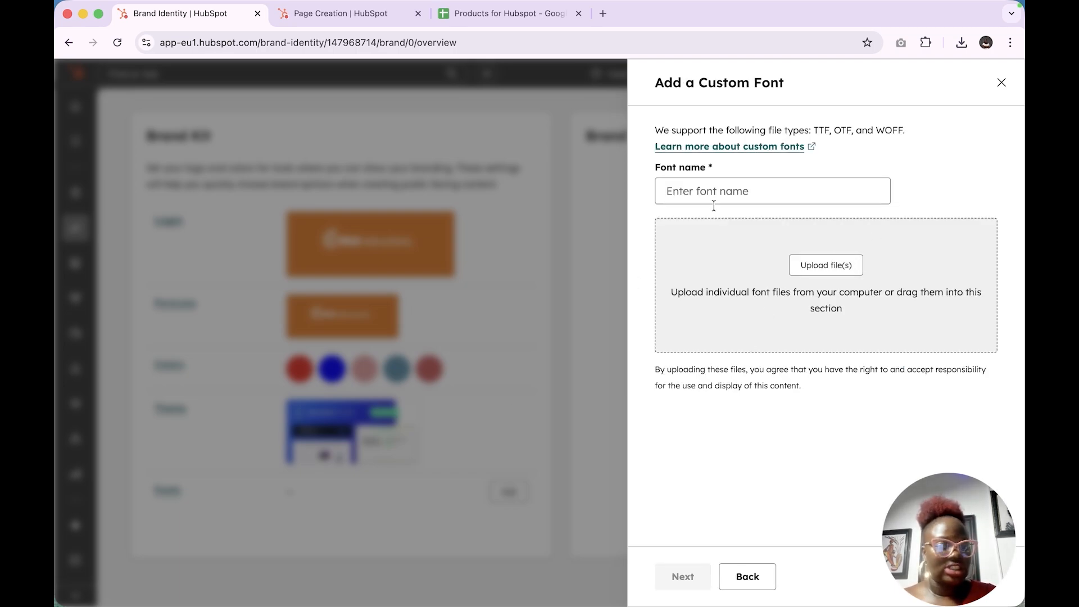
{"action": "left_click", "coordinate": [738, 582]}
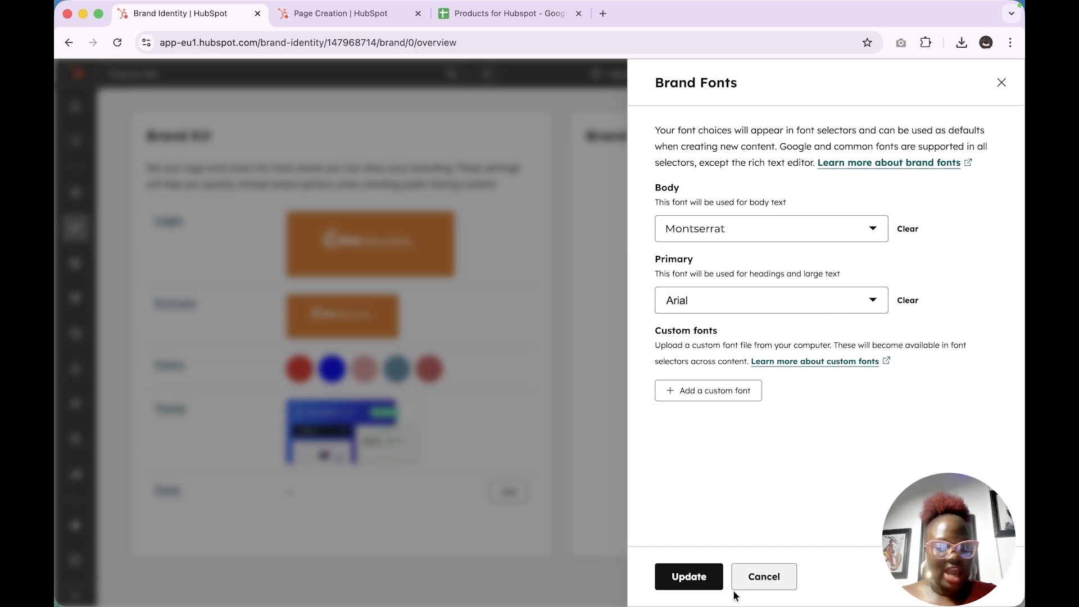
{"action": "left_click", "coordinate": [700, 582]}
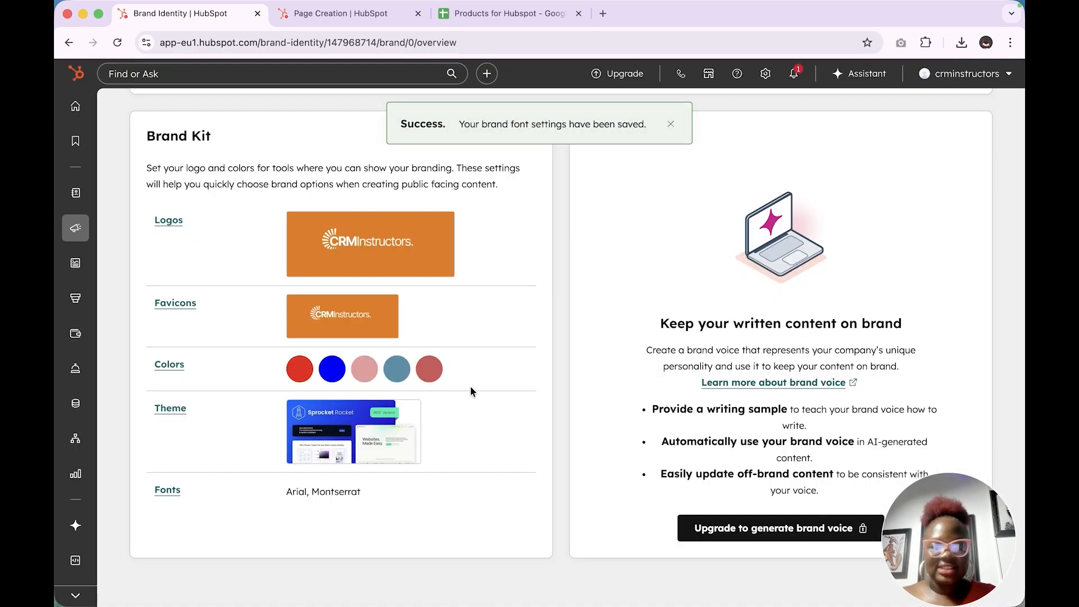
{"action": "scroll", "coordinate": [400, 316], "scroll_direction": "up", "scroll_amount": 5}
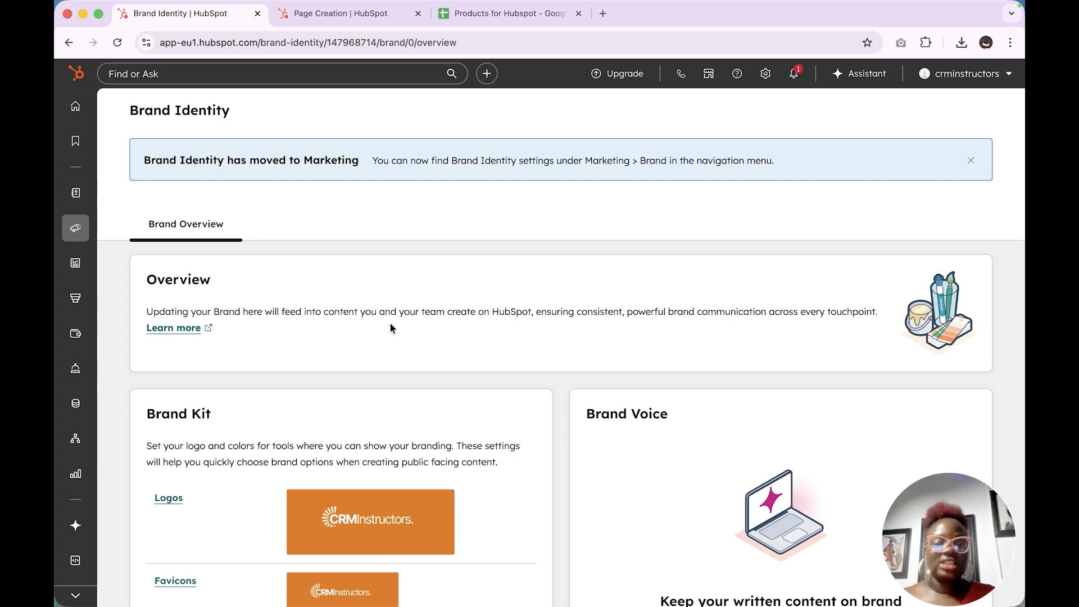
{"action": "scroll", "coordinate": [423, 454], "scroll_direction": "down", "scroll_amount": 5}
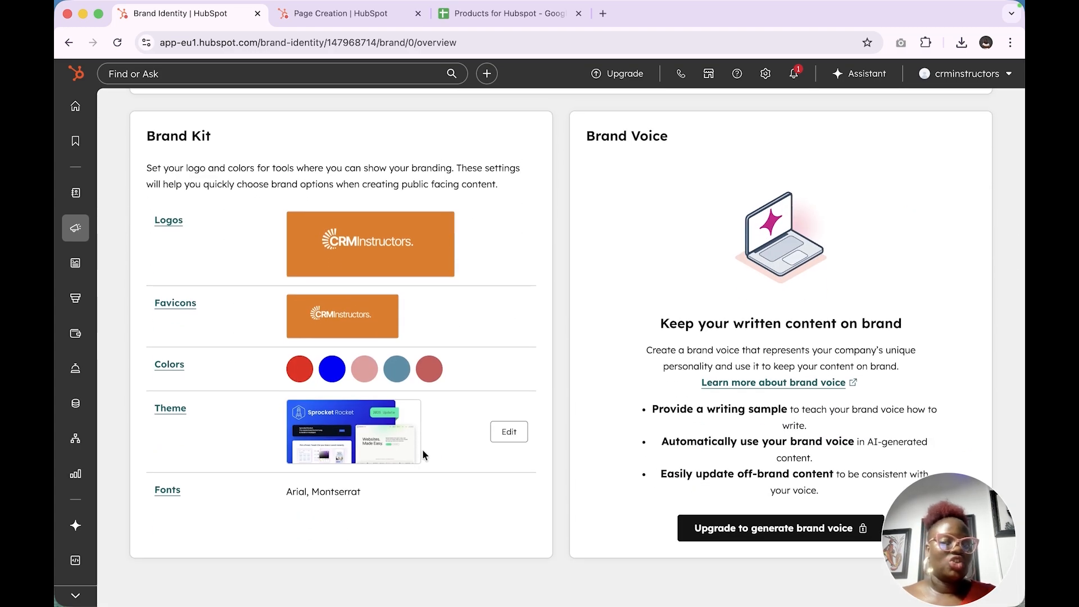